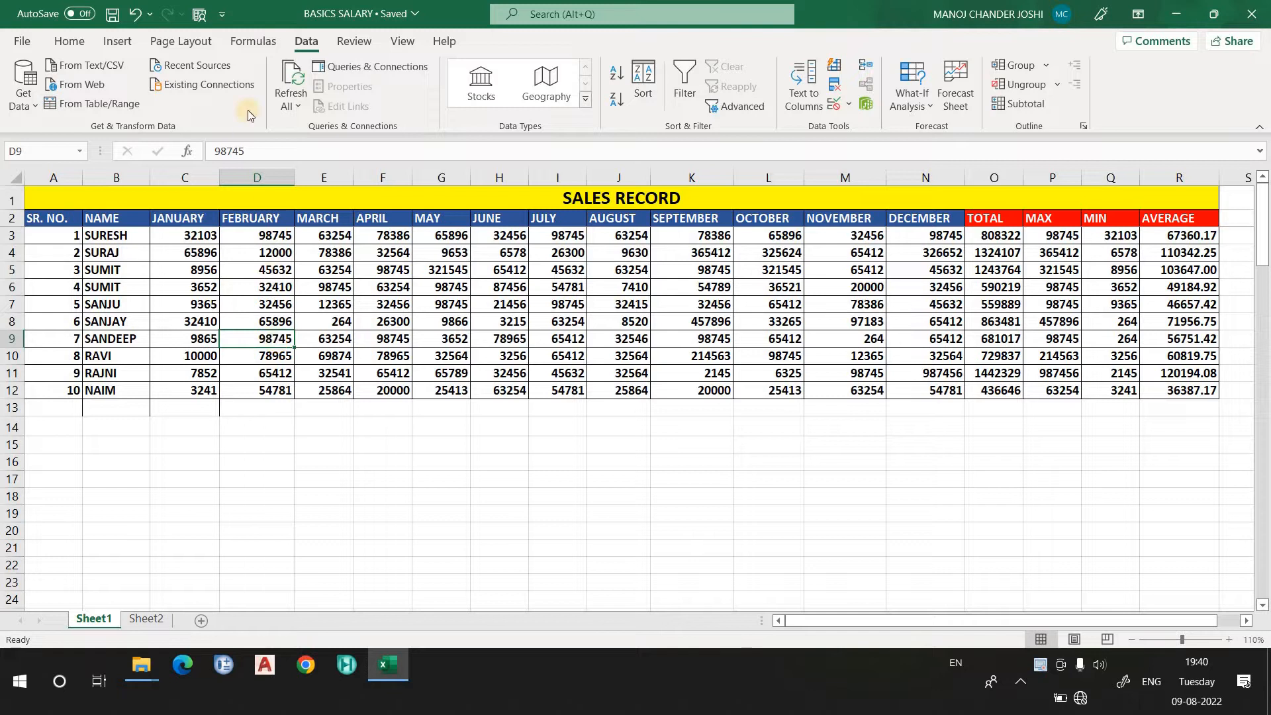
# Step: Add filters to the header row of the sales table, using the range A2:R12
pyautogui.click(71, 43)
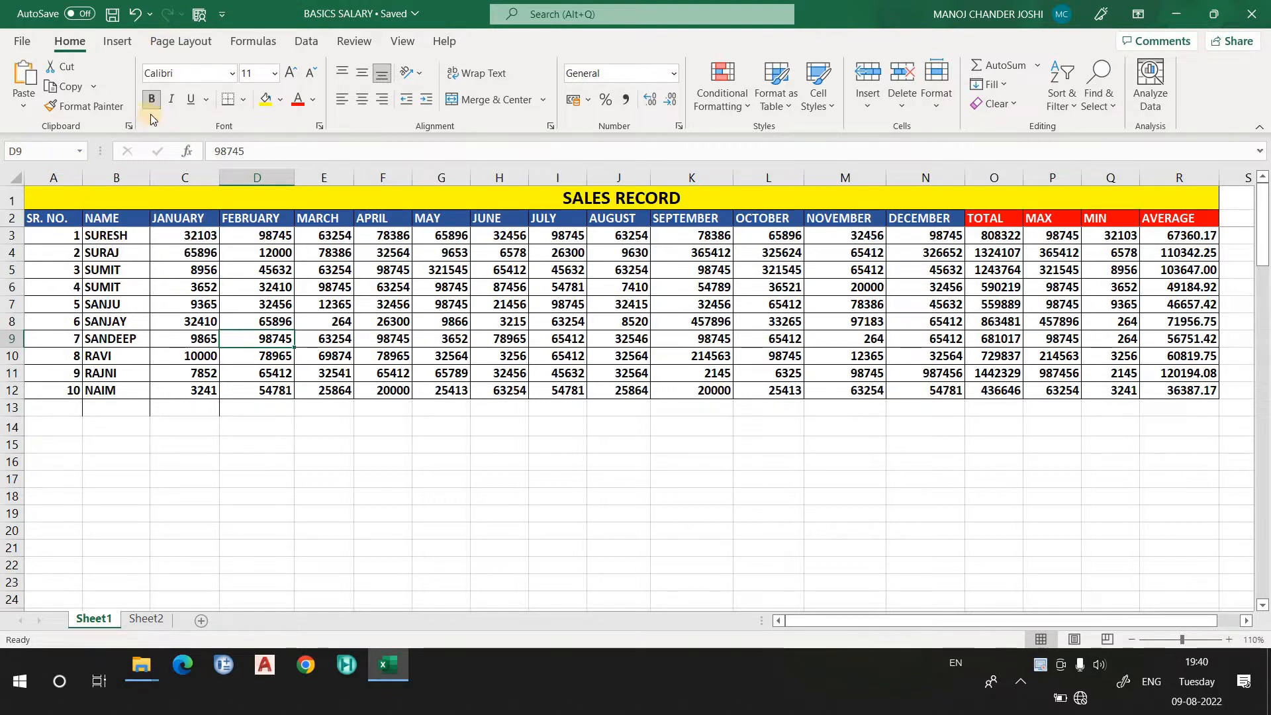
pyautogui.click(306, 42)
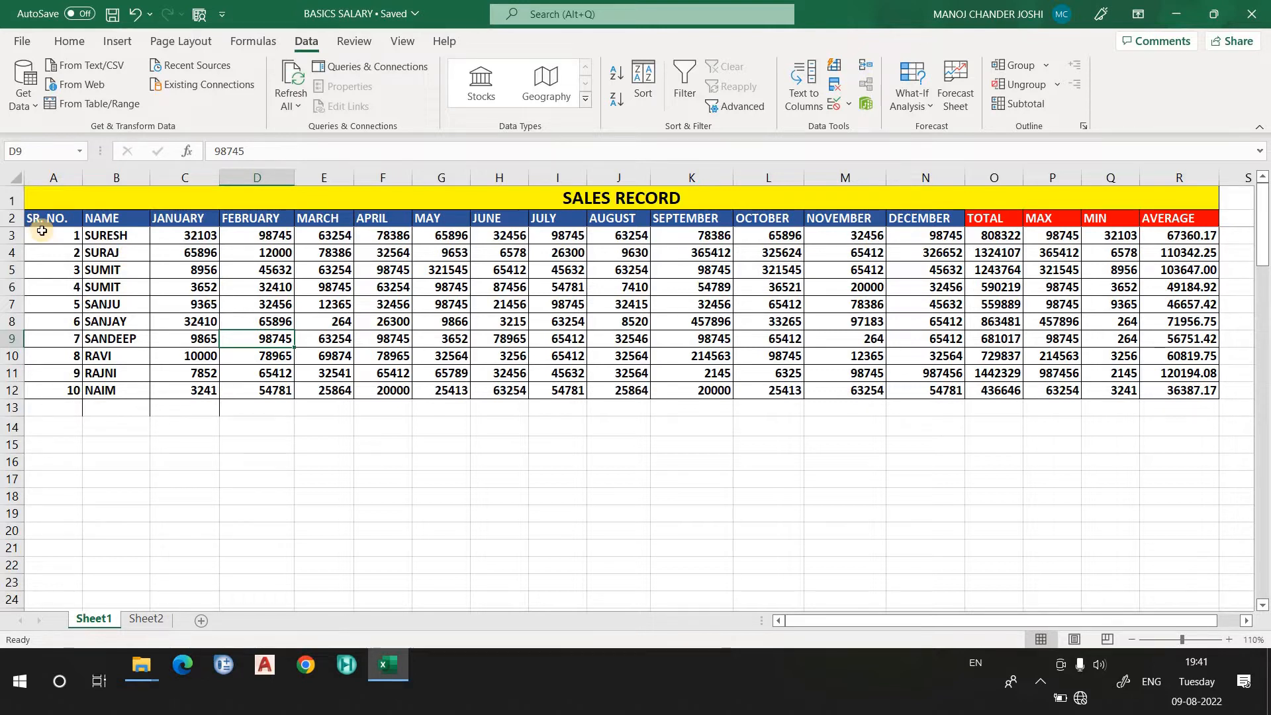
pyautogui.moveTo(40, 218); pyautogui.dragTo(1200, 392)
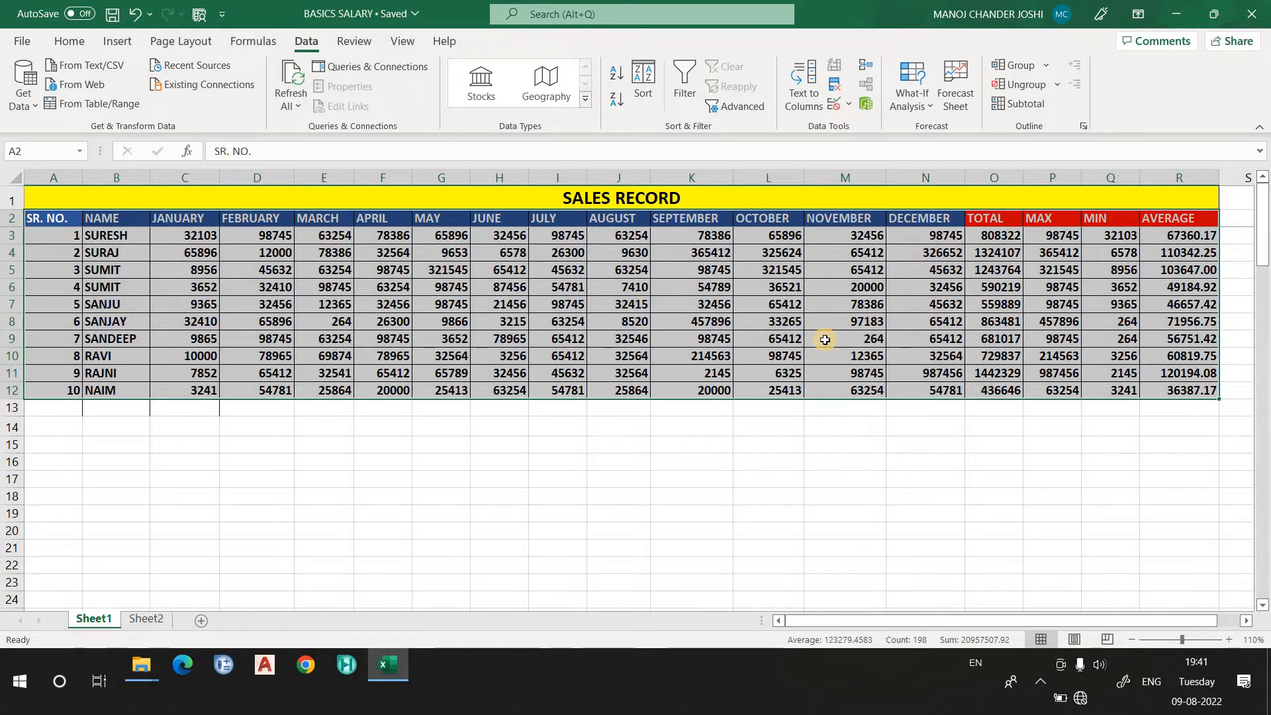
pyautogui.click(685, 83)
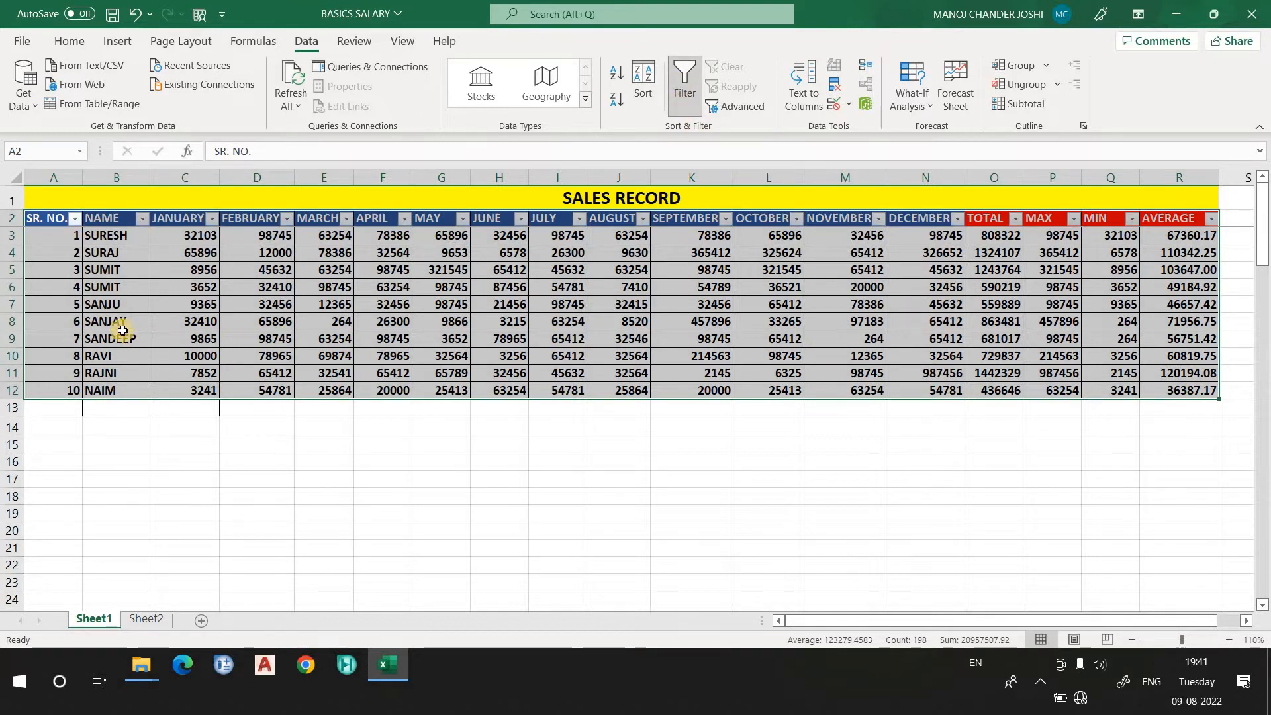
pyautogui.click(127, 310)
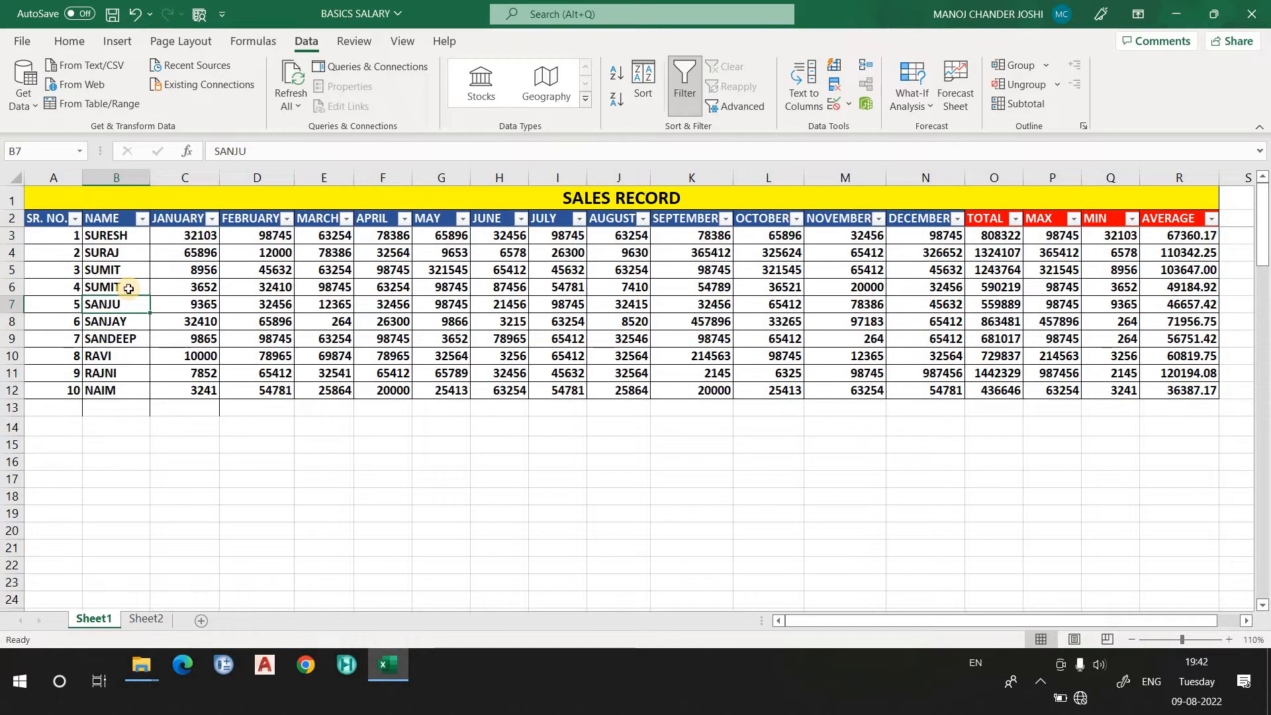
# Step: Filter the NAME column with an Equals text filter for the name in serial number 1, and clear that filter
pyautogui.click(142, 219)
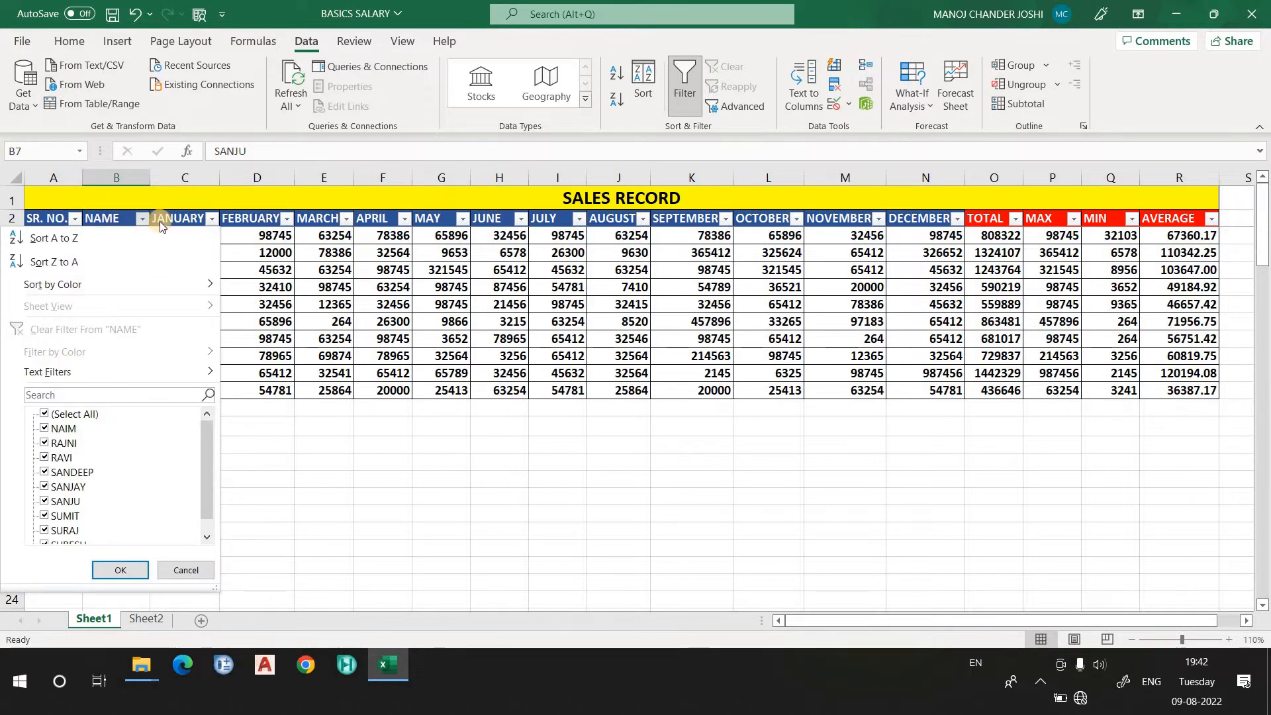
pyautogui.click(143, 219)
pyautogui.click(142, 219)
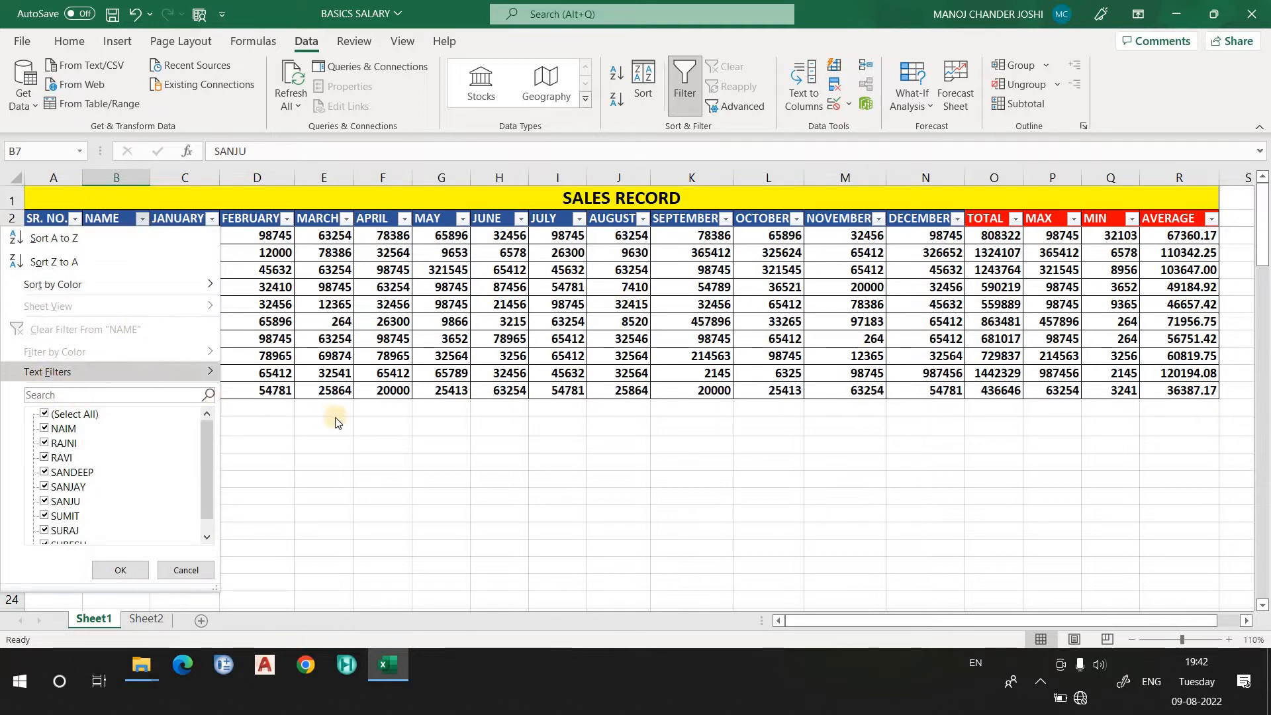
pyautogui.moveTo(55, 372)
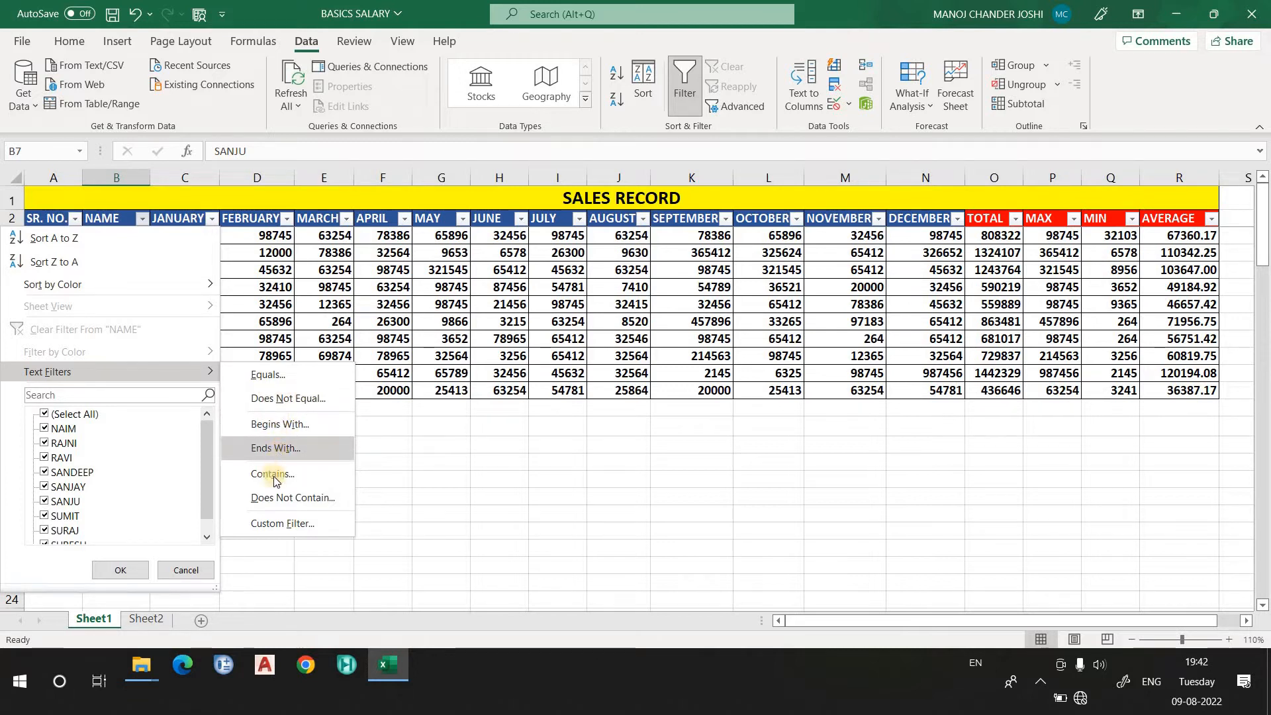
pyautogui.click(284, 379)
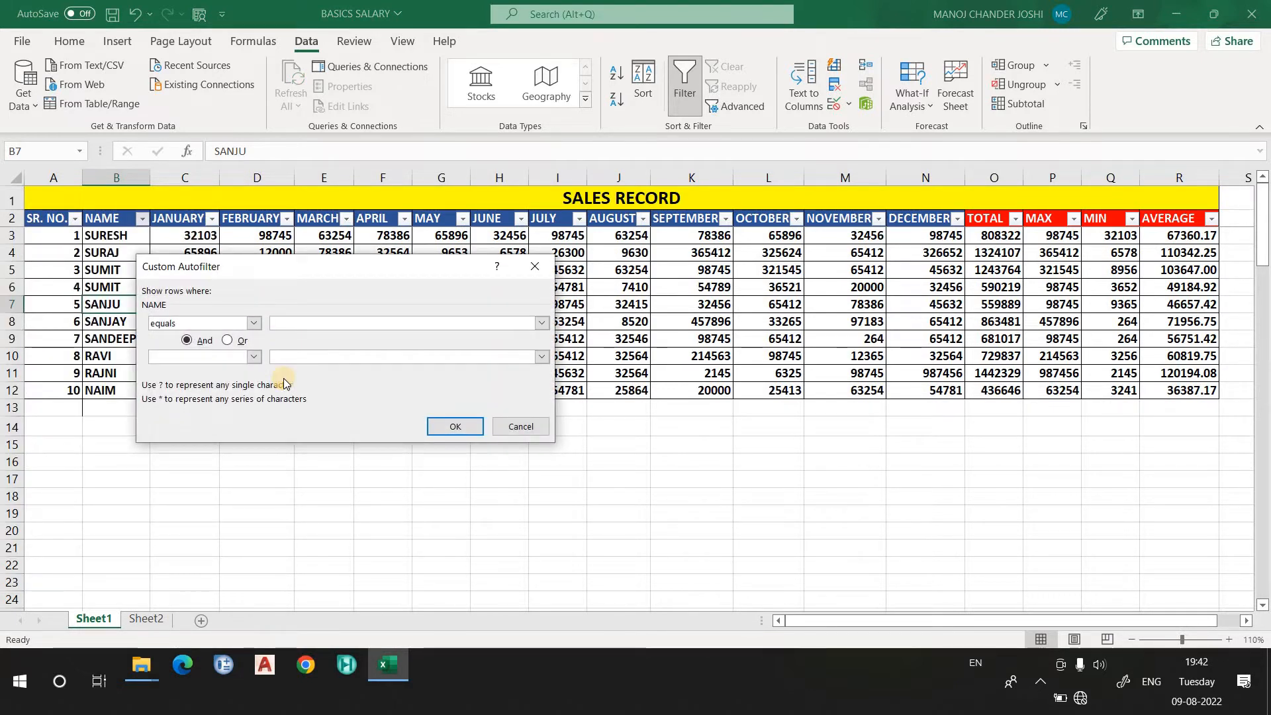
pyautogui.write('SUR')
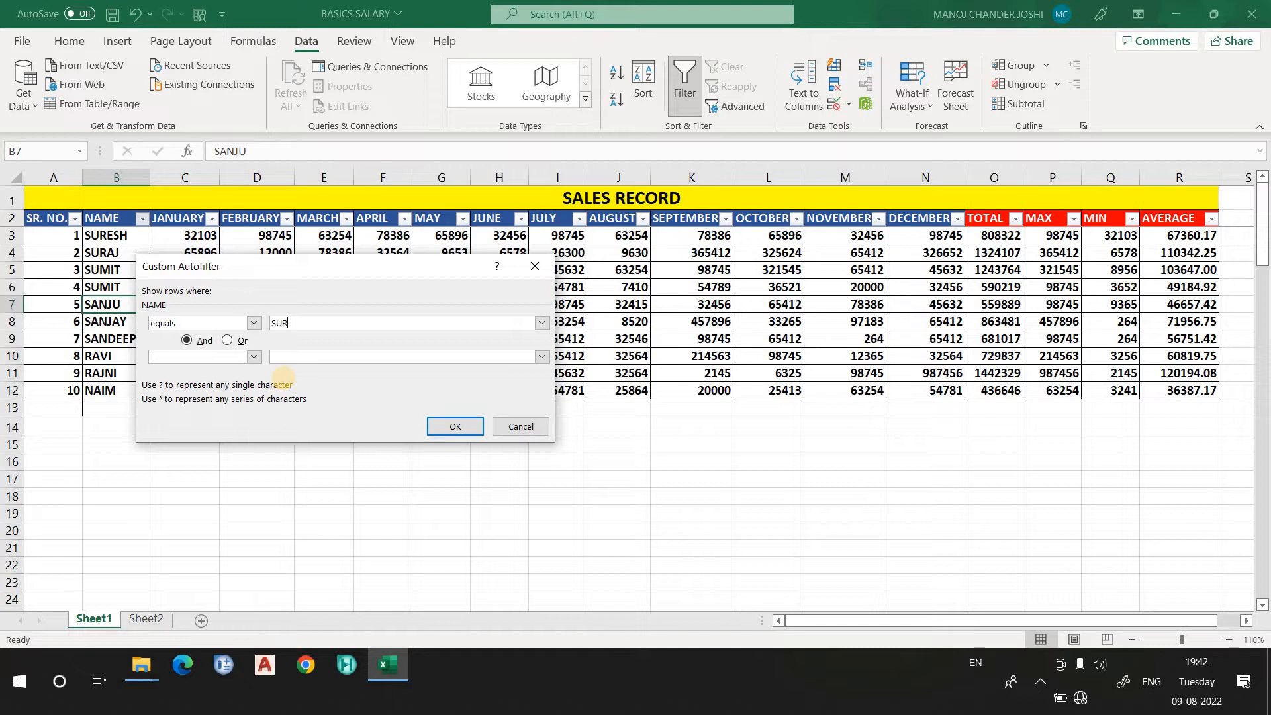
pyautogui.write('ESH')
pyautogui.click(457, 426)
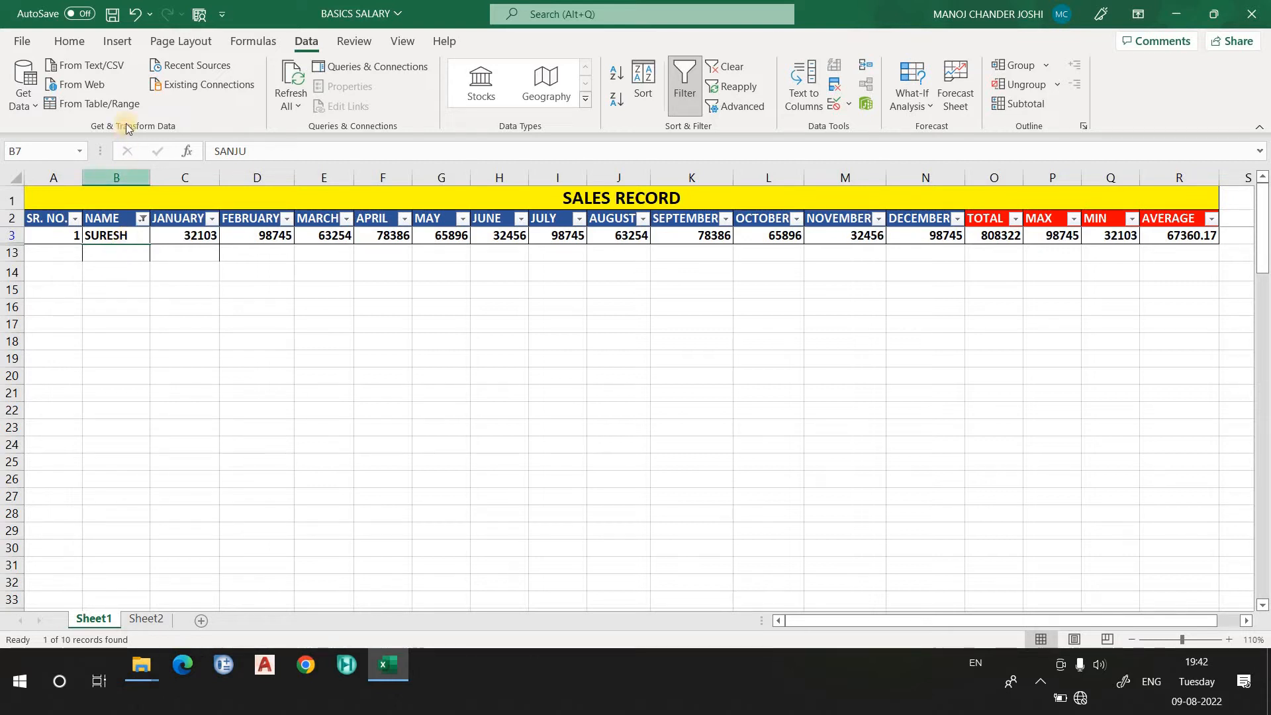
pyautogui.click(142, 218)
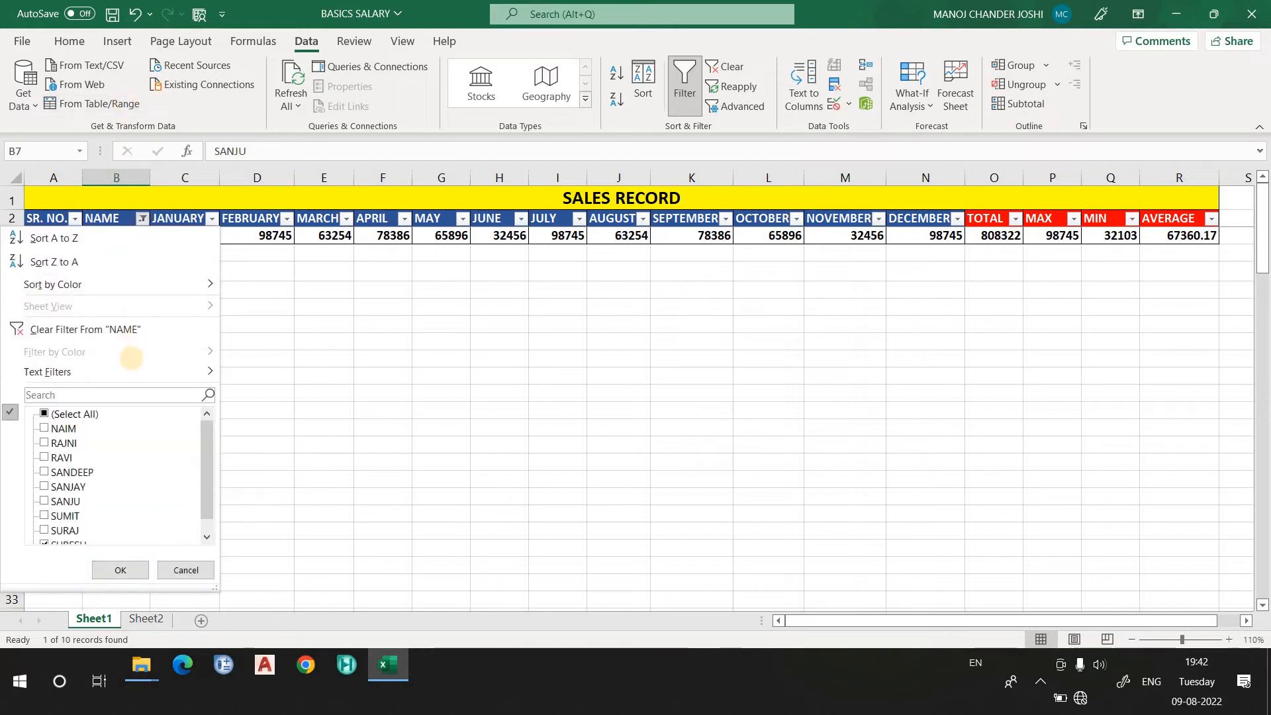
pyautogui.click(80, 330)
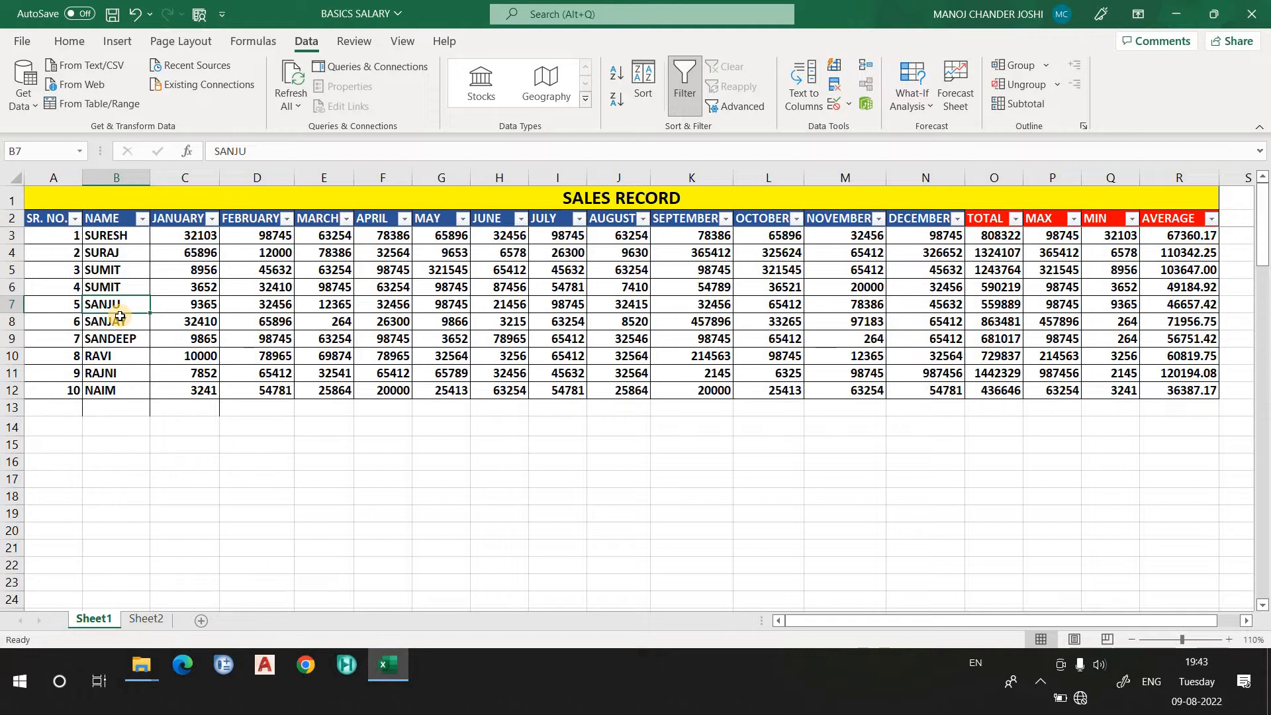
# Step: Filter the NAME column with a Begins With text filter for S, and undo that filter
pyautogui.click(143, 219)
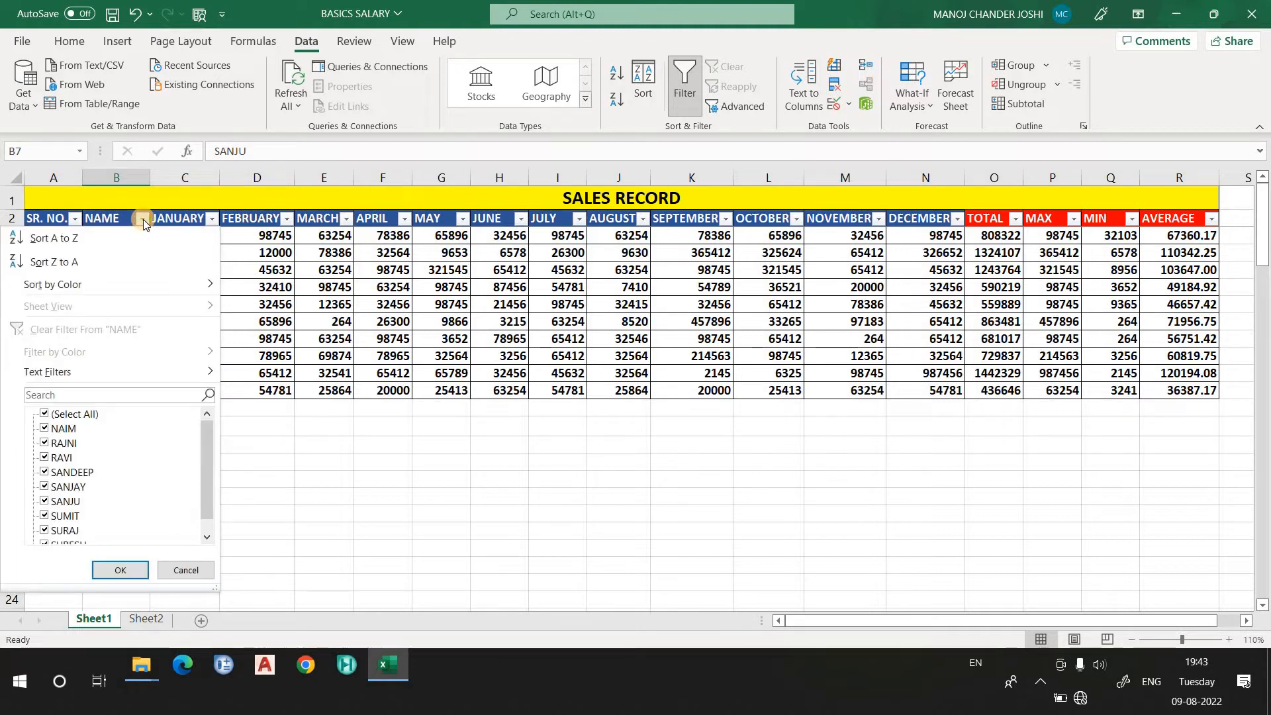
pyautogui.click(193, 373)
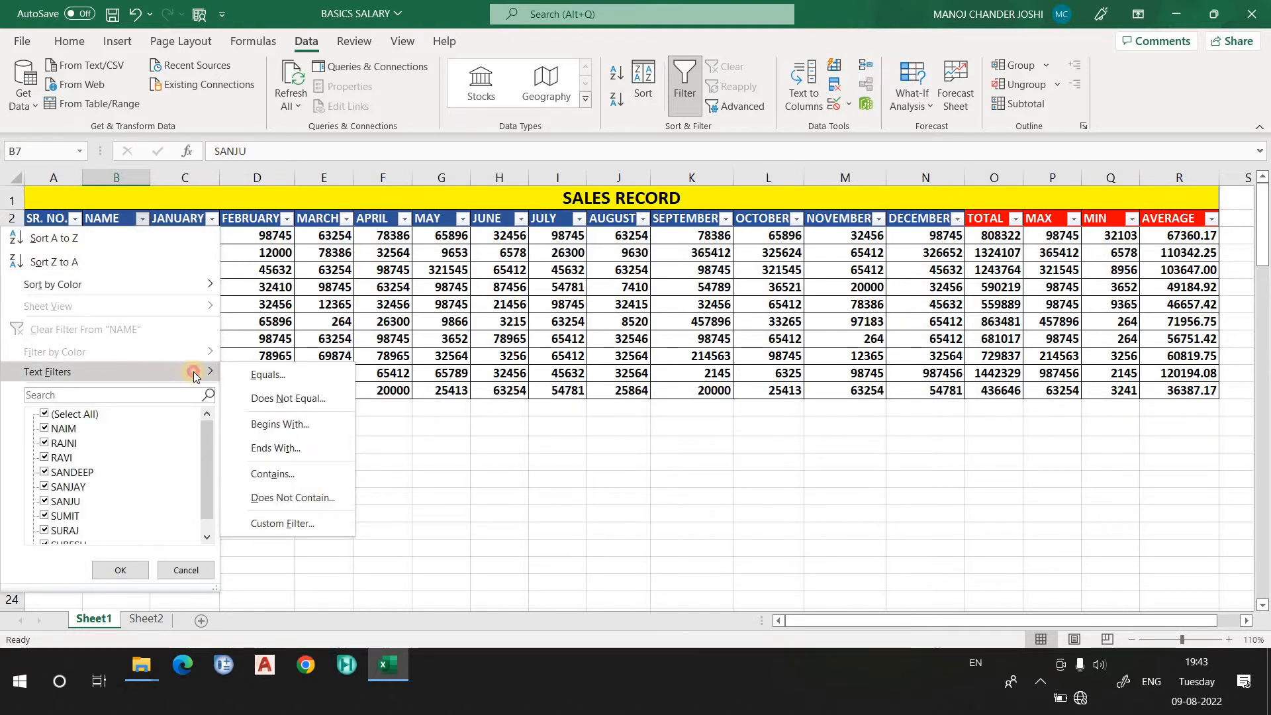
pyautogui.click(291, 424)
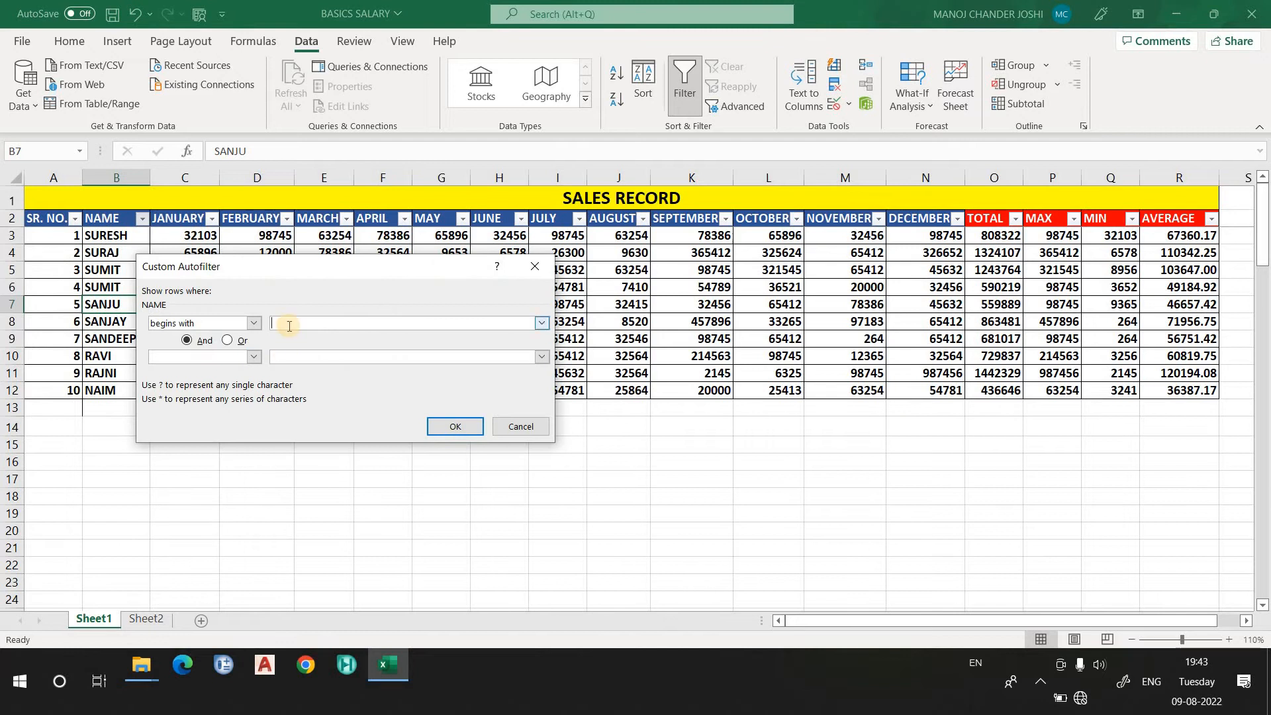
pyautogui.write('S')
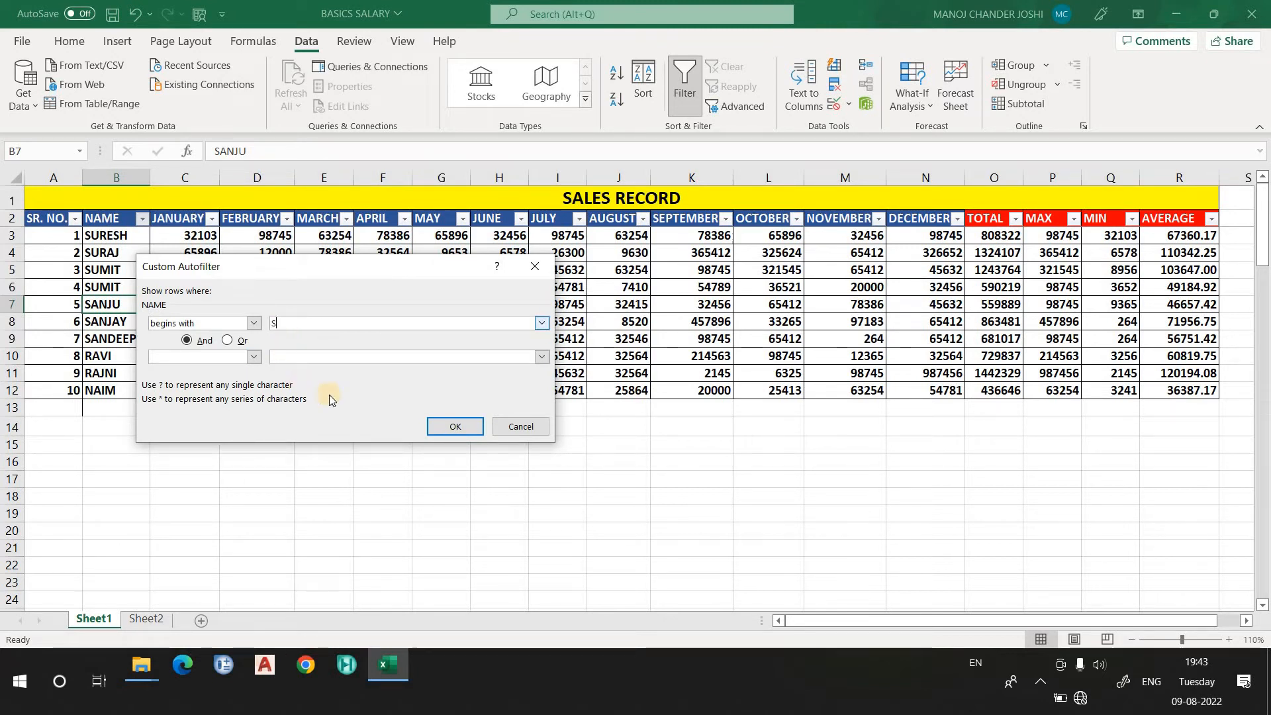
pyautogui.click(457, 428)
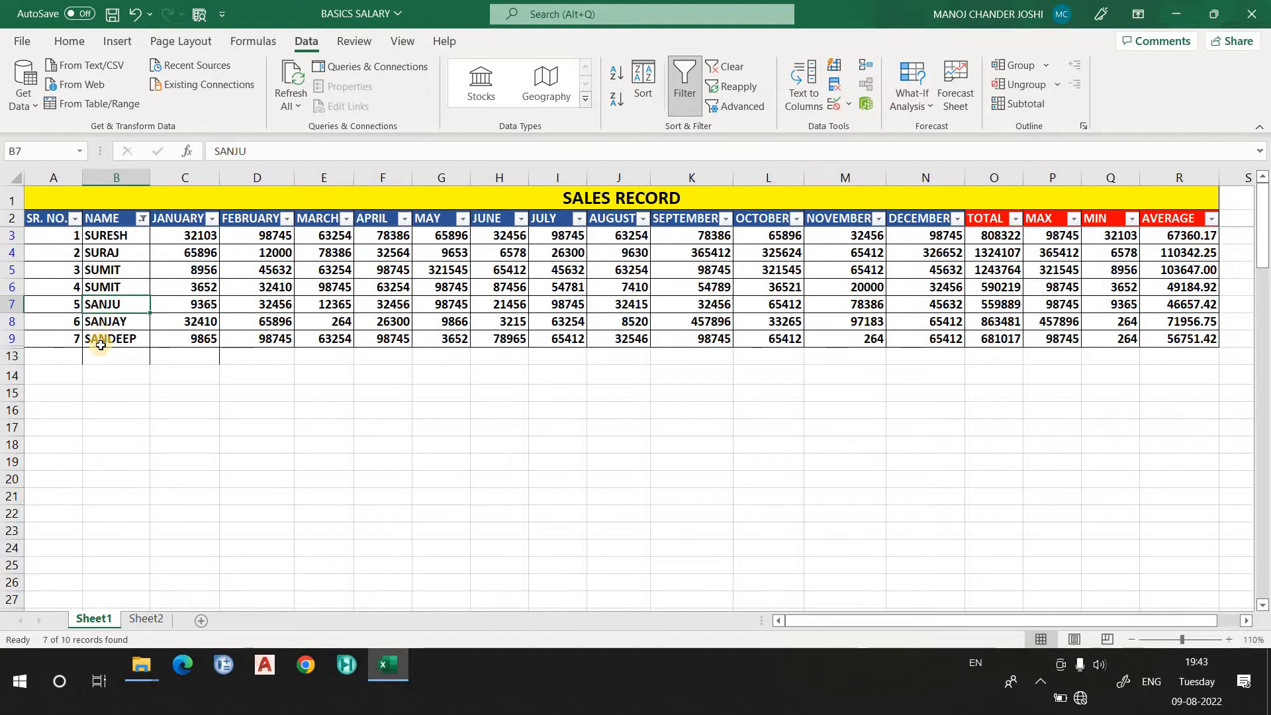
pyautogui.click(135, 13)
# Step: Show only the names belonging to serial numbers 2, 7, 8 and 10 in the NAME column, and clear that filter
pyautogui.click(145, 219)
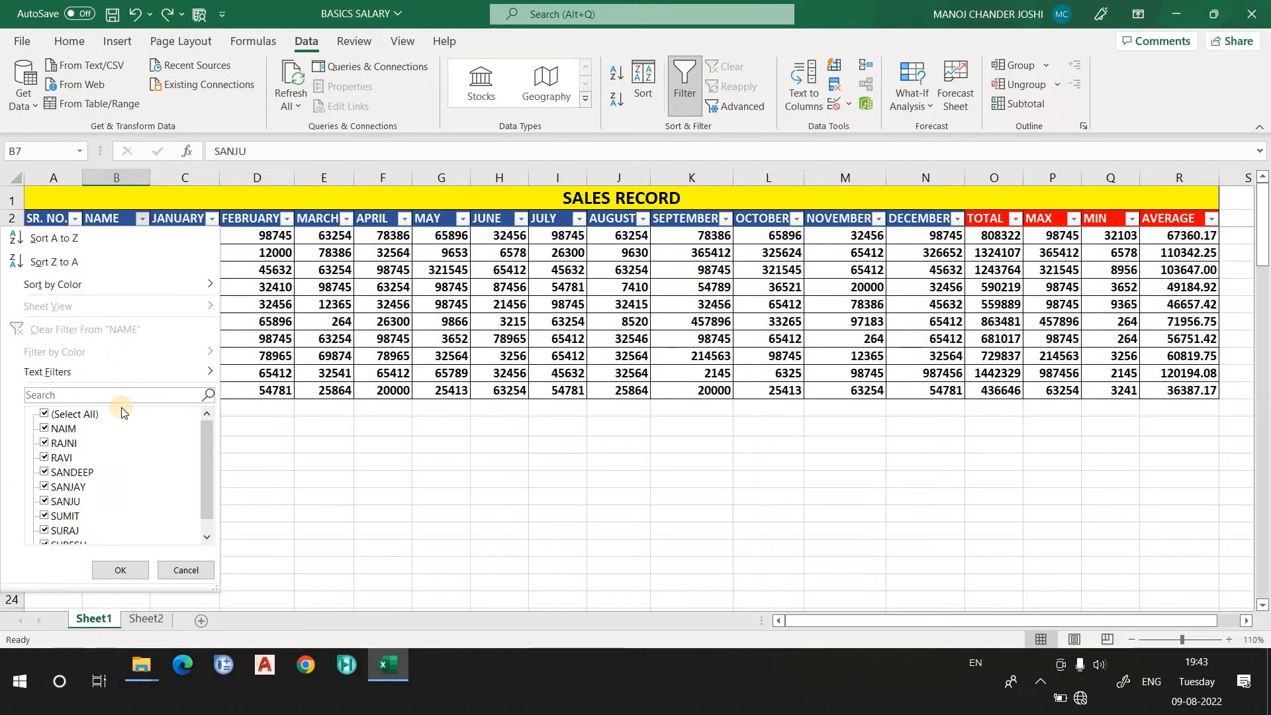
pyautogui.click(53, 419)
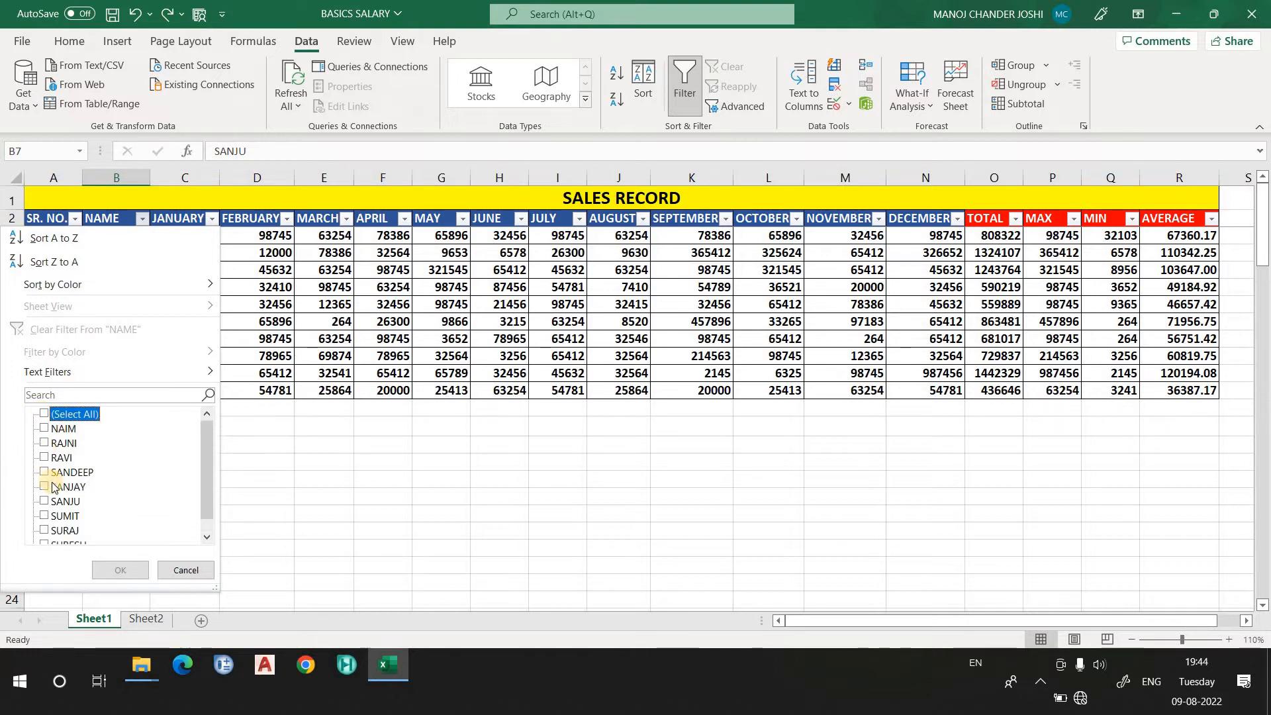
pyautogui.scroll(-1, 51, 510)
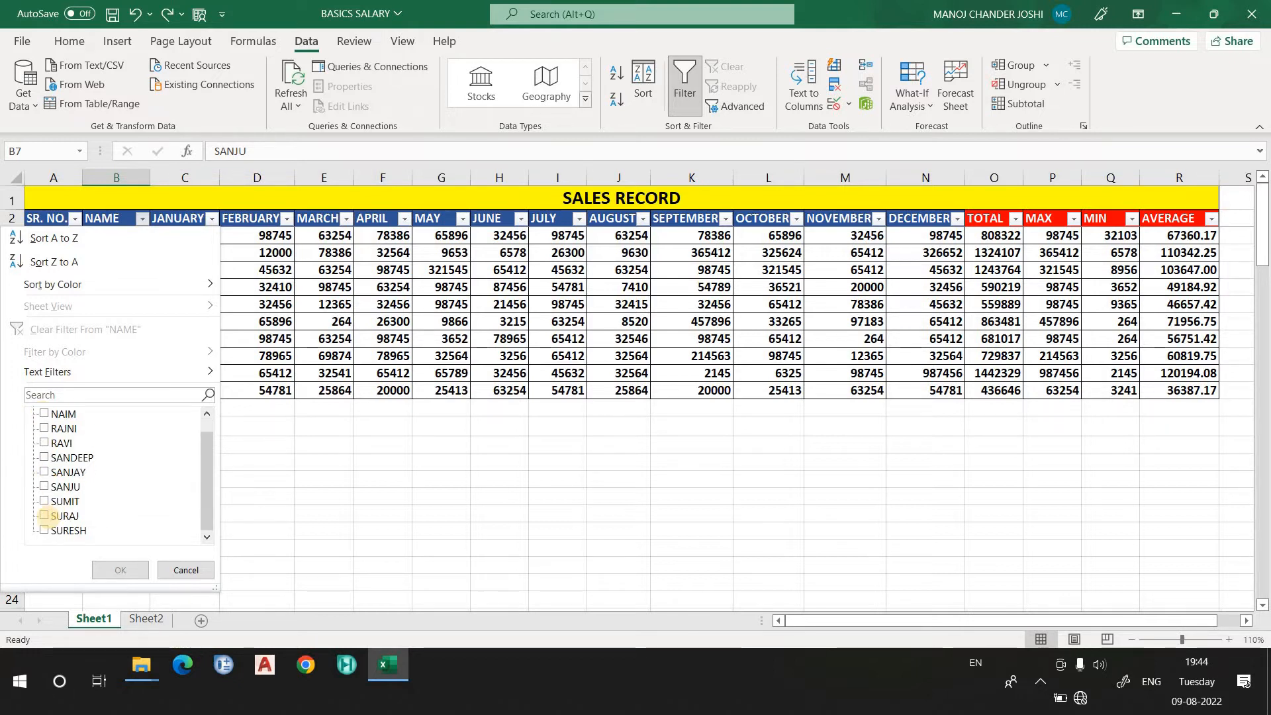
pyautogui.click(44, 518)
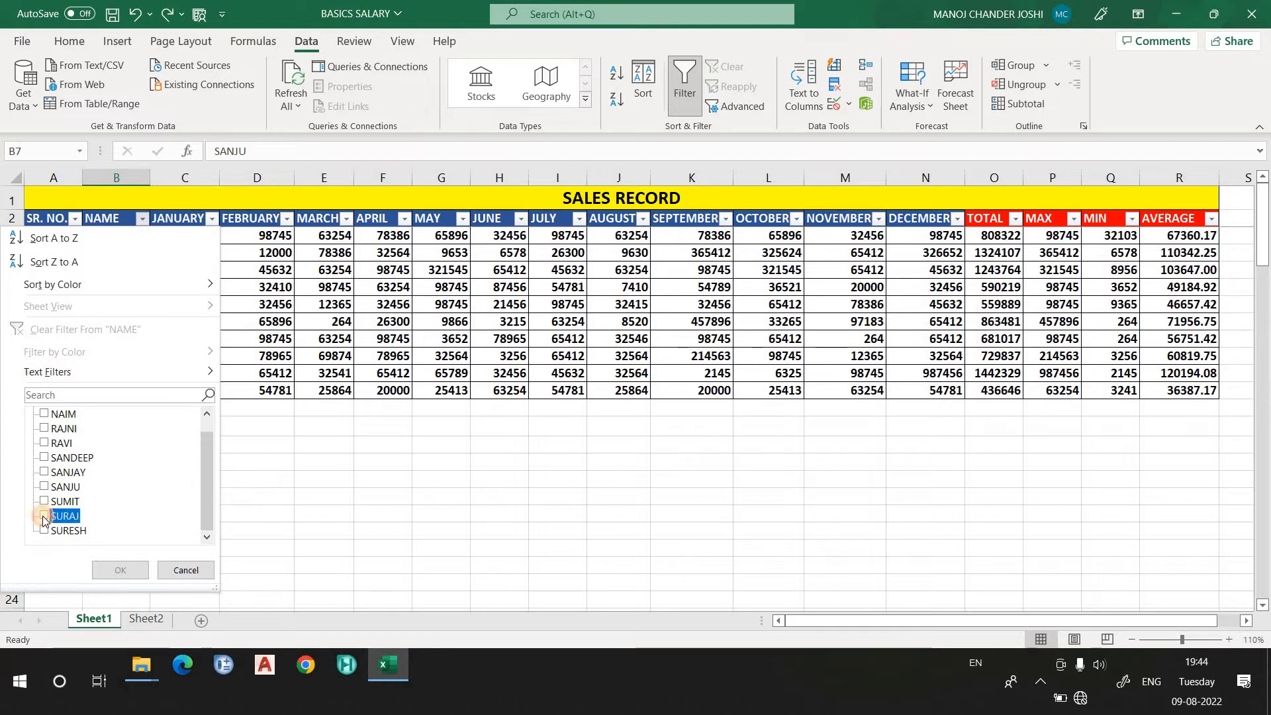
pyautogui.click(45, 457)
pyautogui.click(44, 443)
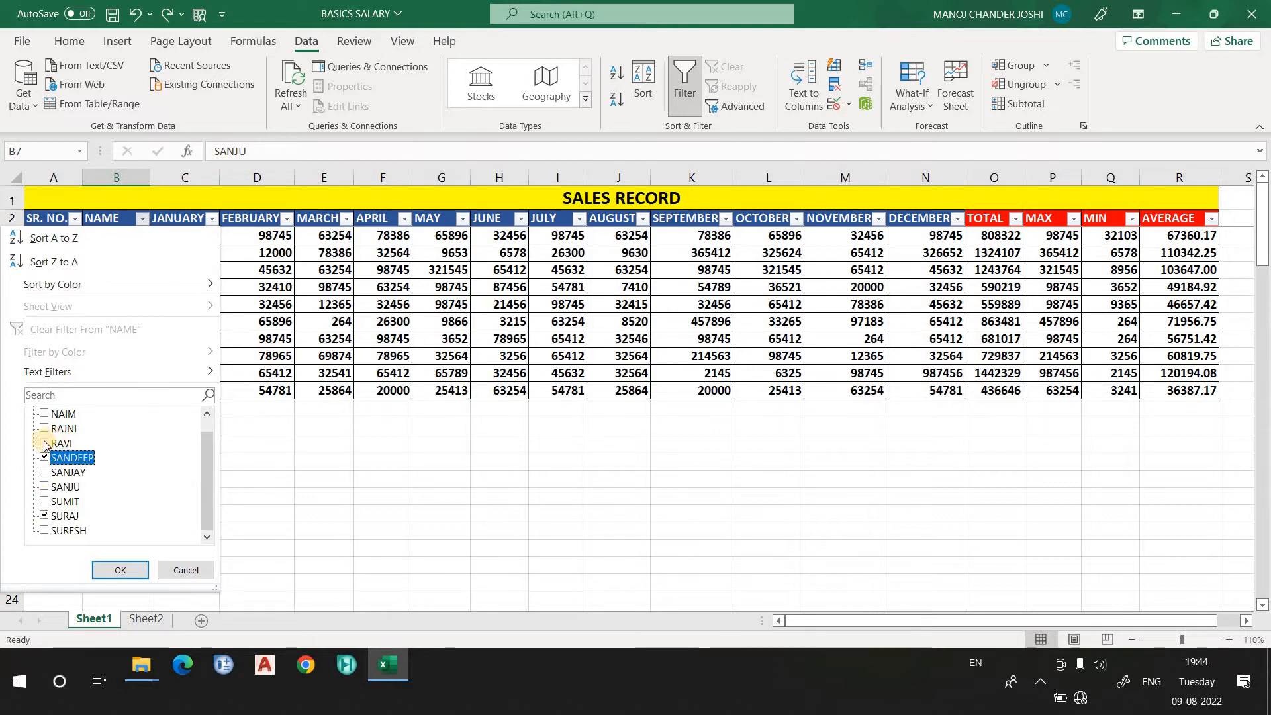
pyautogui.click(45, 414)
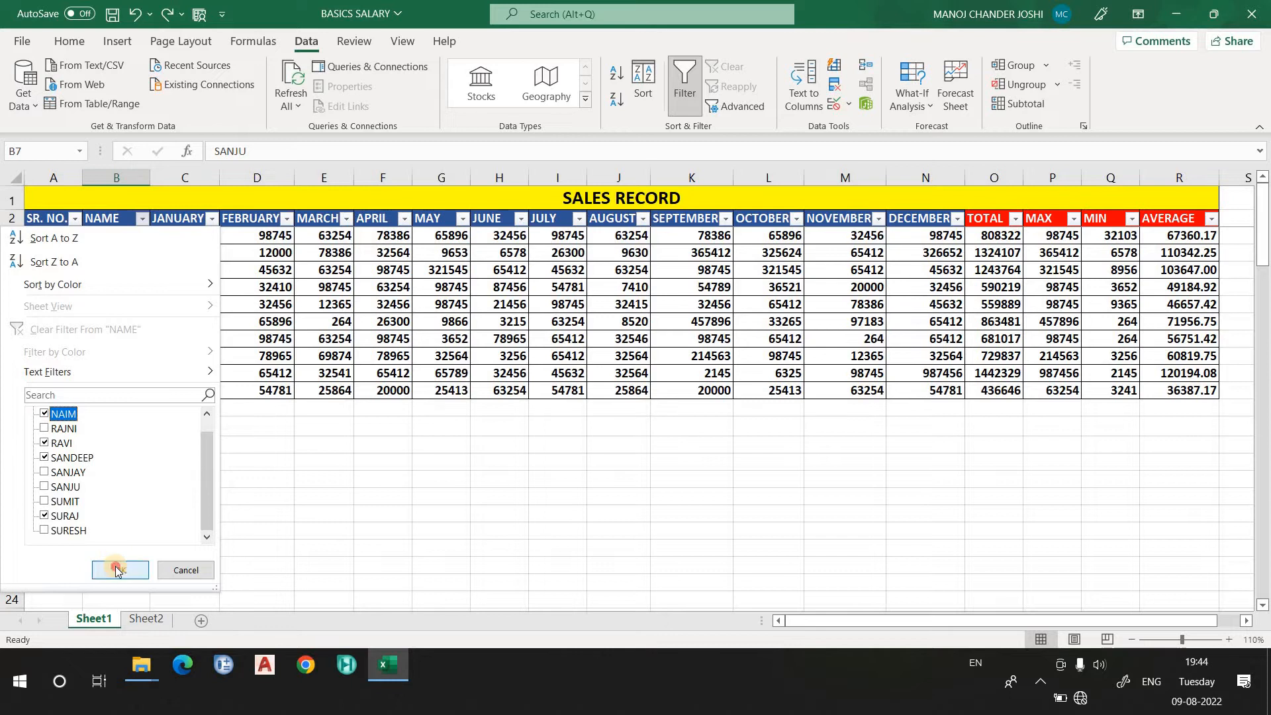
pyautogui.click(118, 570)
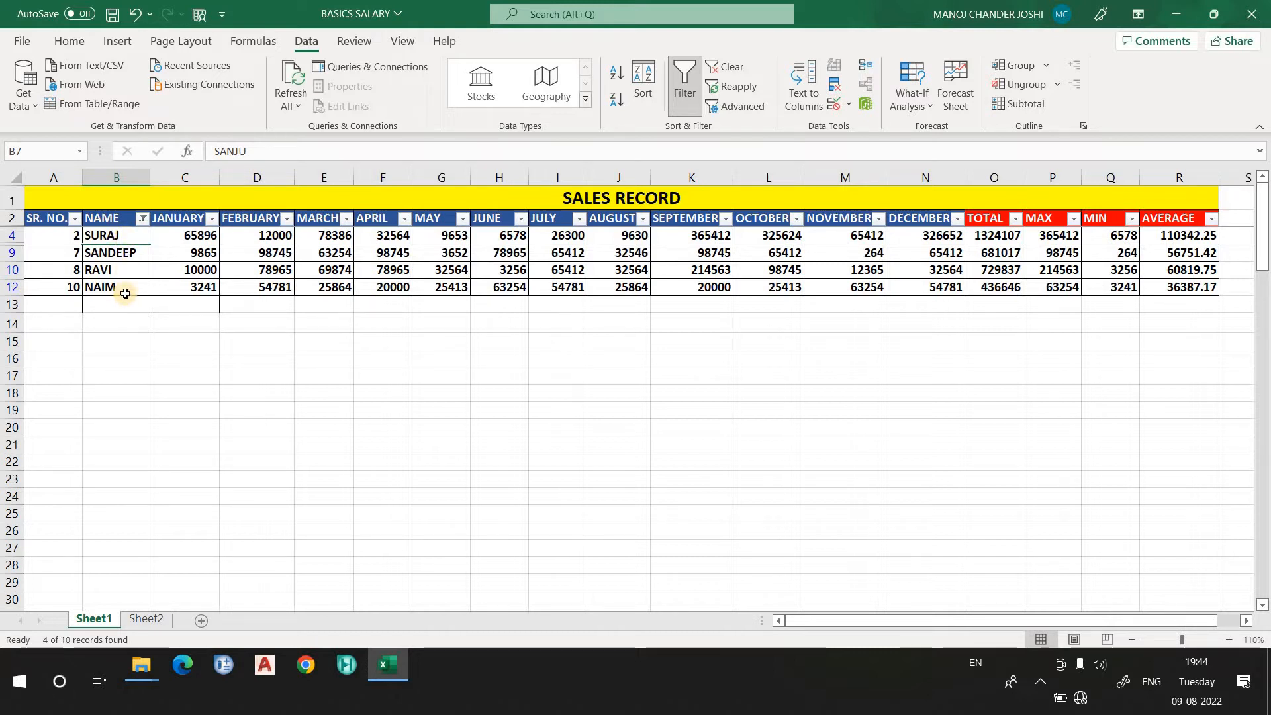
pyautogui.click(143, 218)
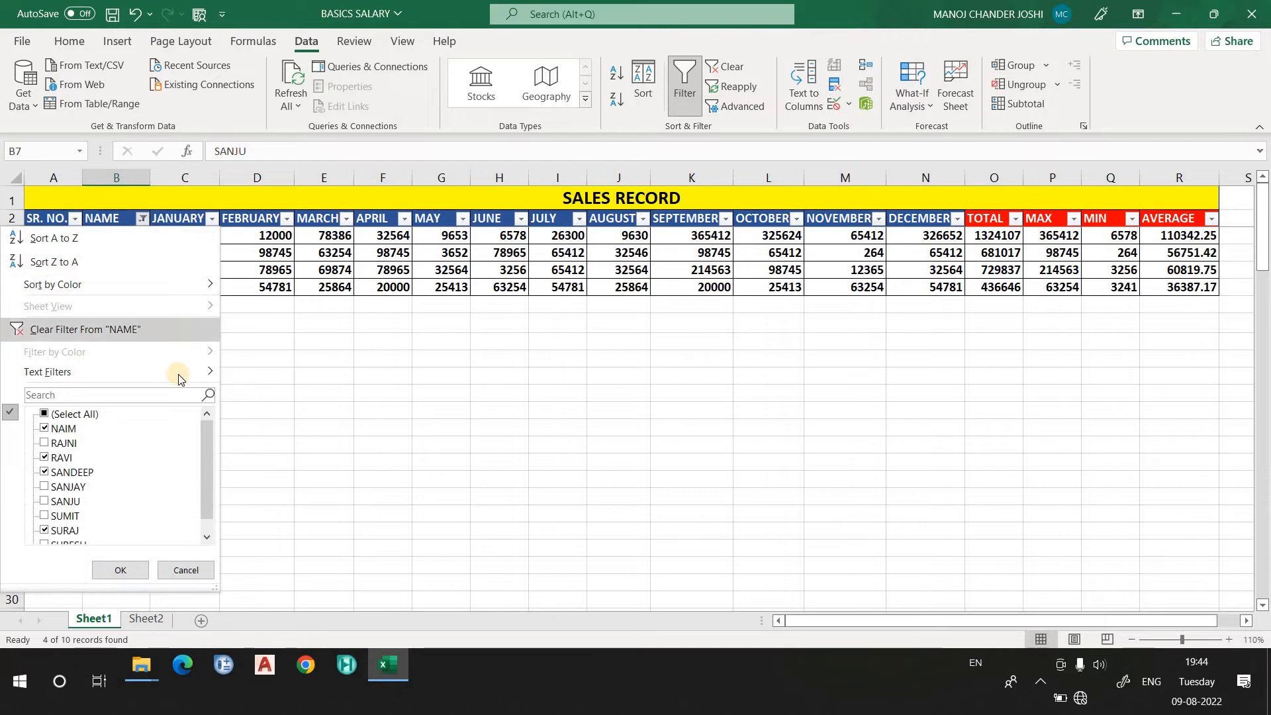
pyautogui.click(144, 329)
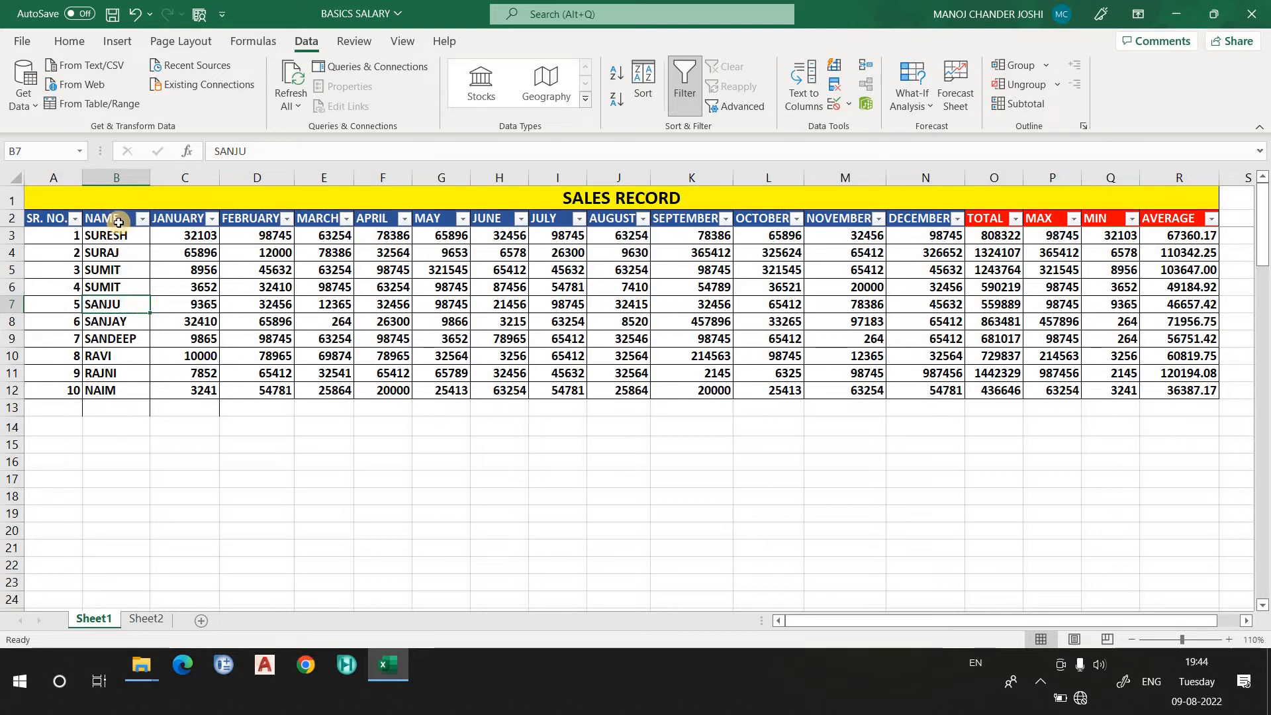
# Step: Filter the JANUARY column with a number filter to show only rows greater than 25000
pyautogui.click(142, 218)
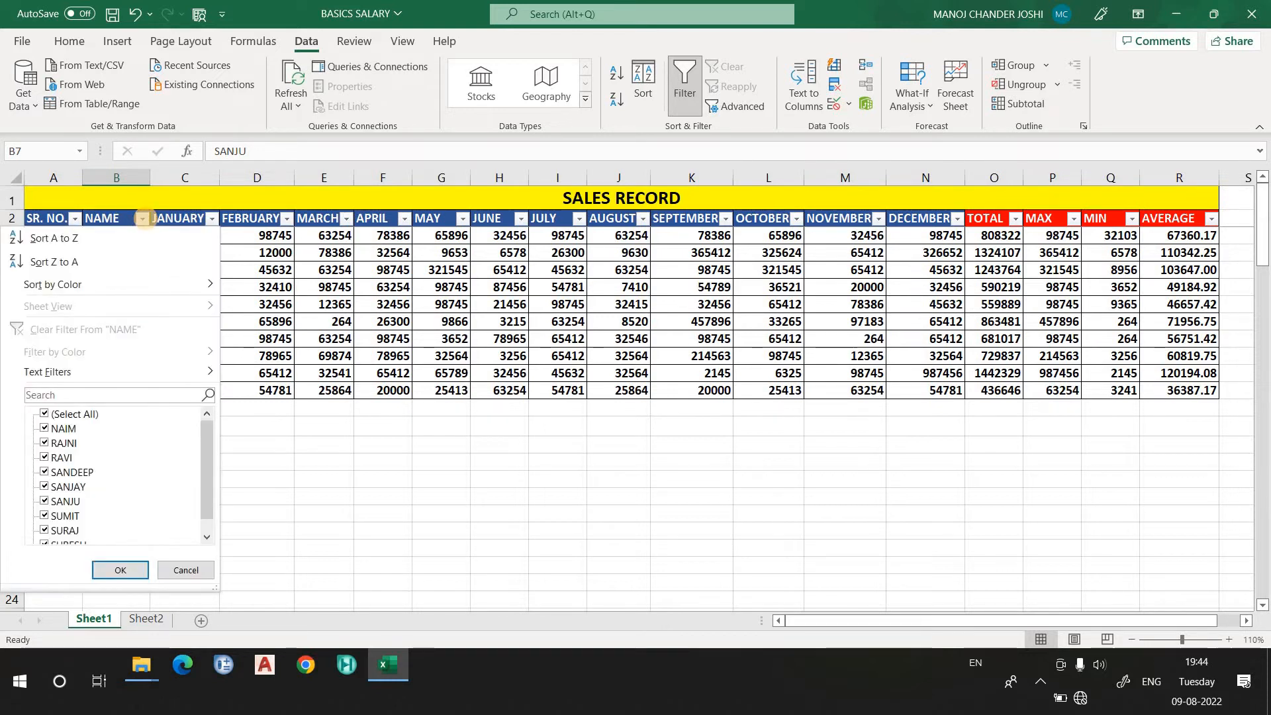
pyautogui.click(143, 219)
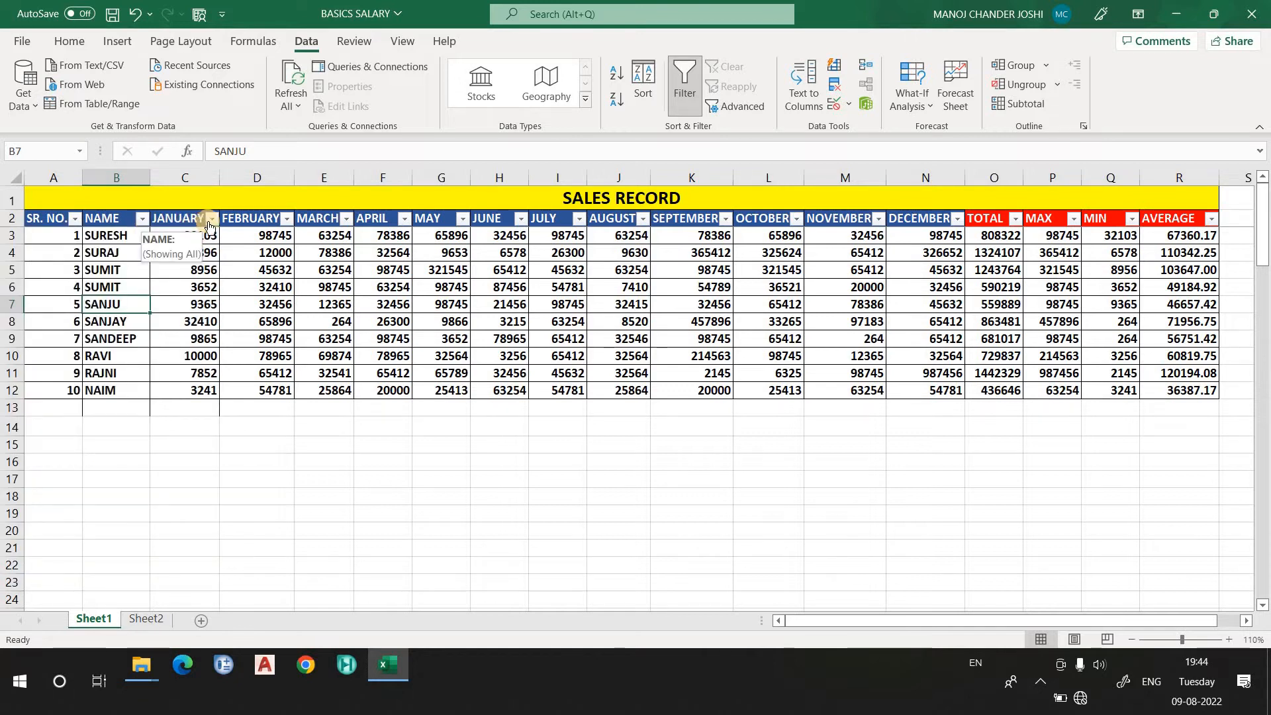
pyautogui.click(210, 220)
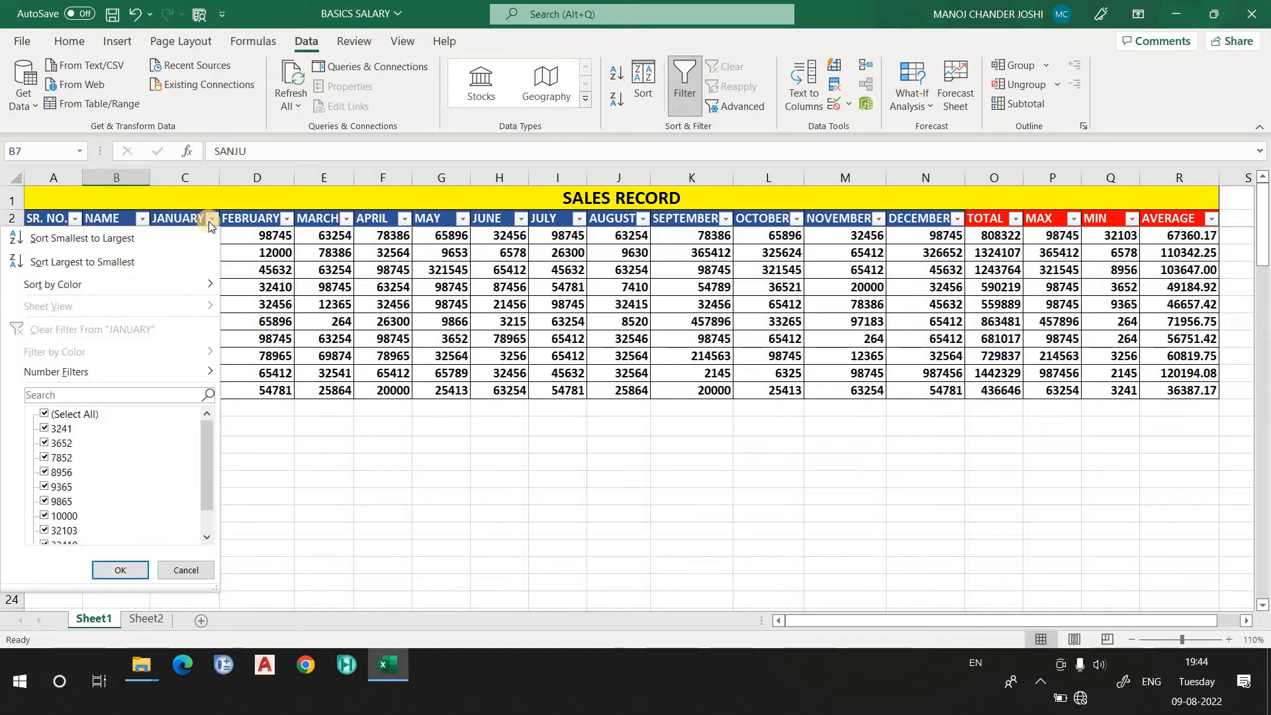
pyautogui.moveTo(136, 372)
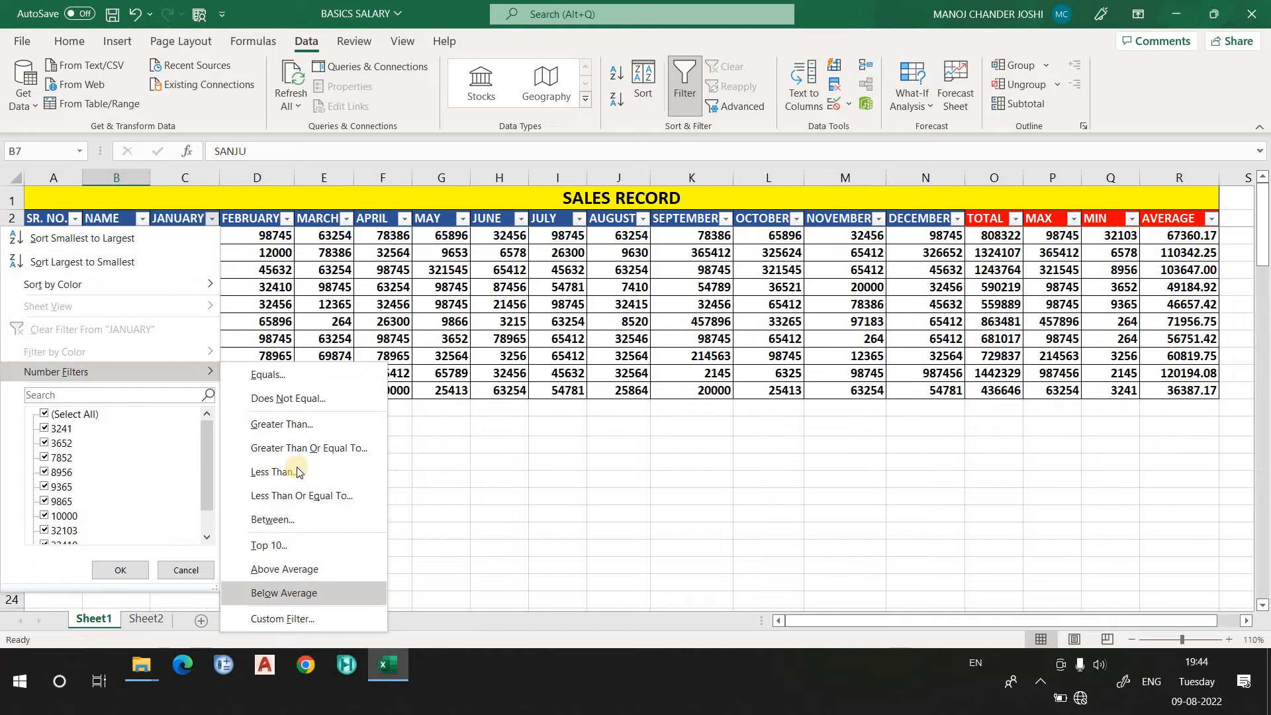
pyautogui.click(296, 424)
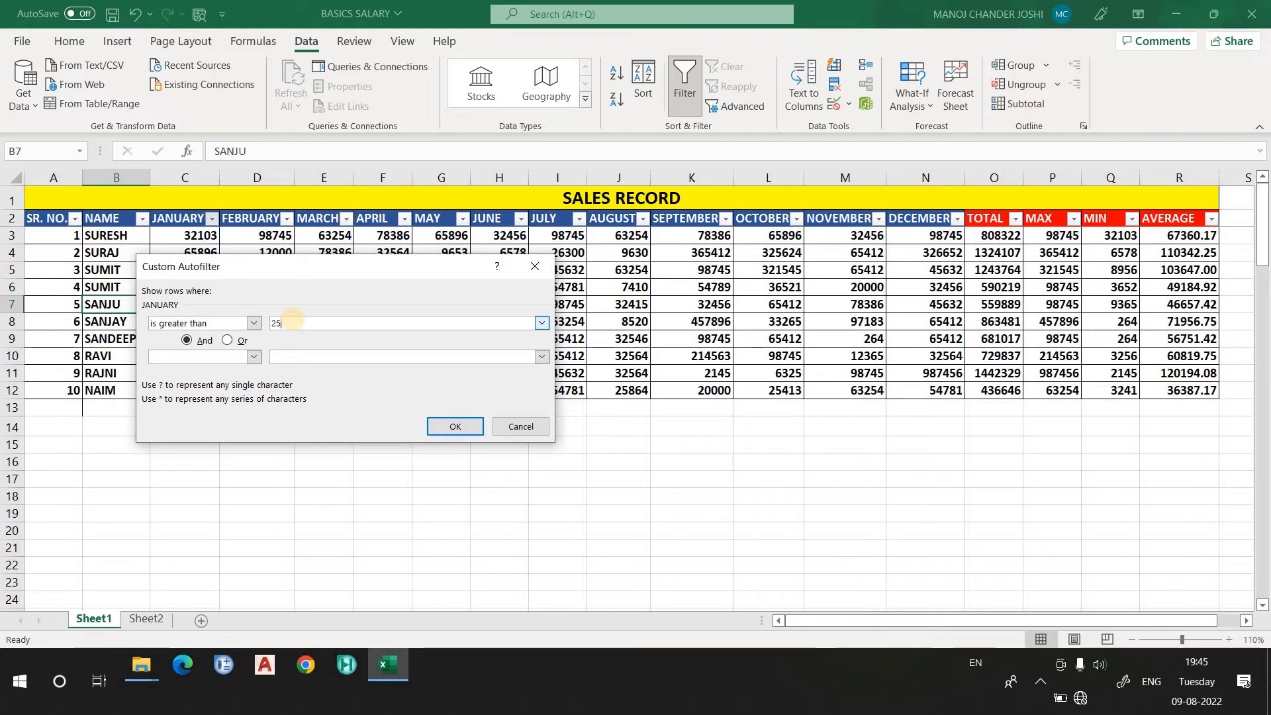
pyautogui.write('000')
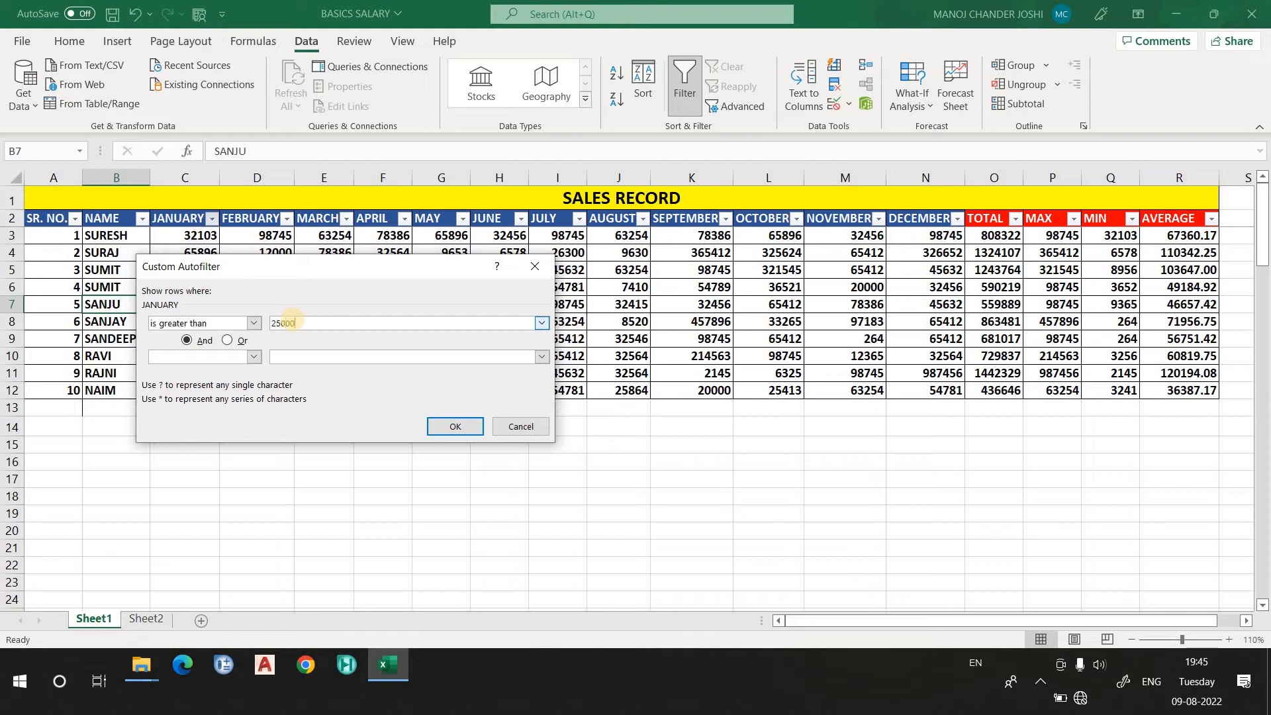
pyautogui.click(453, 427)
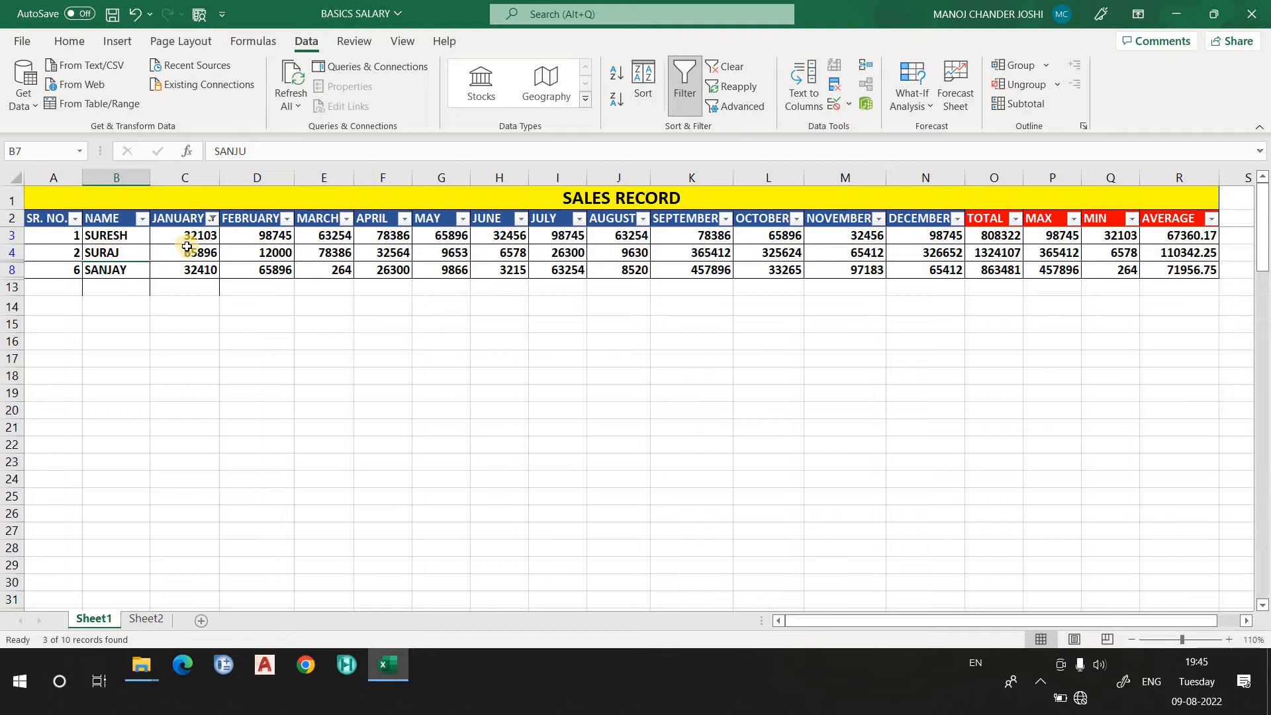
# Step: Clear the number filter from the JANUARY column so every sales record is shown
pyautogui.click(212, 218)
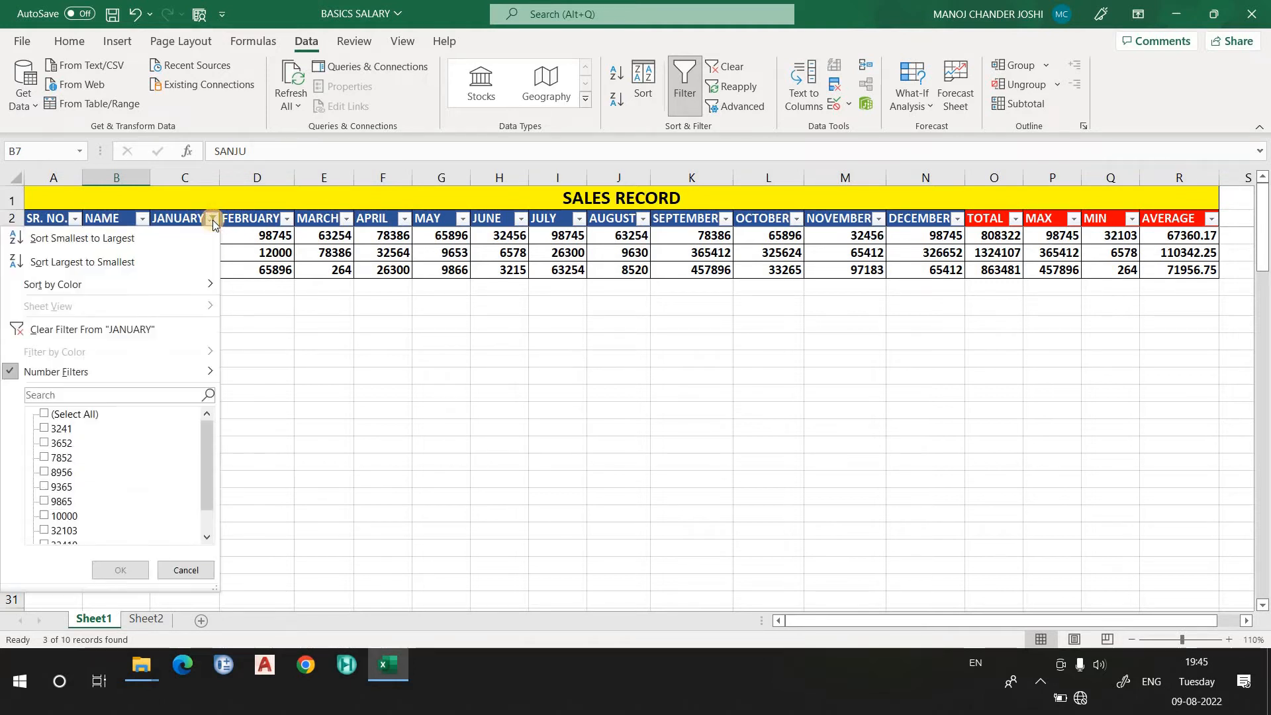
pyautogui.click(121, 331)
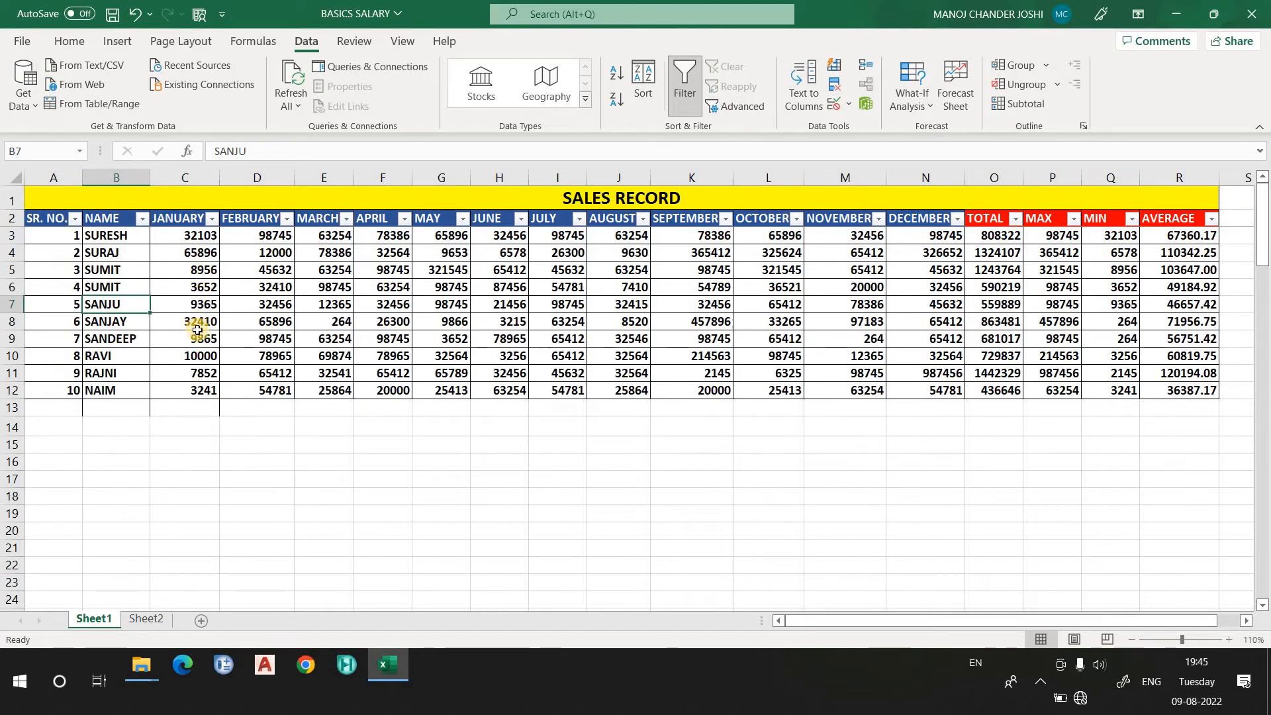
# Step: Examine the Number Filters choices for the JANUARY column and the filter options of the TOTAL and NAME columns
pyautogui.click(209, 220)
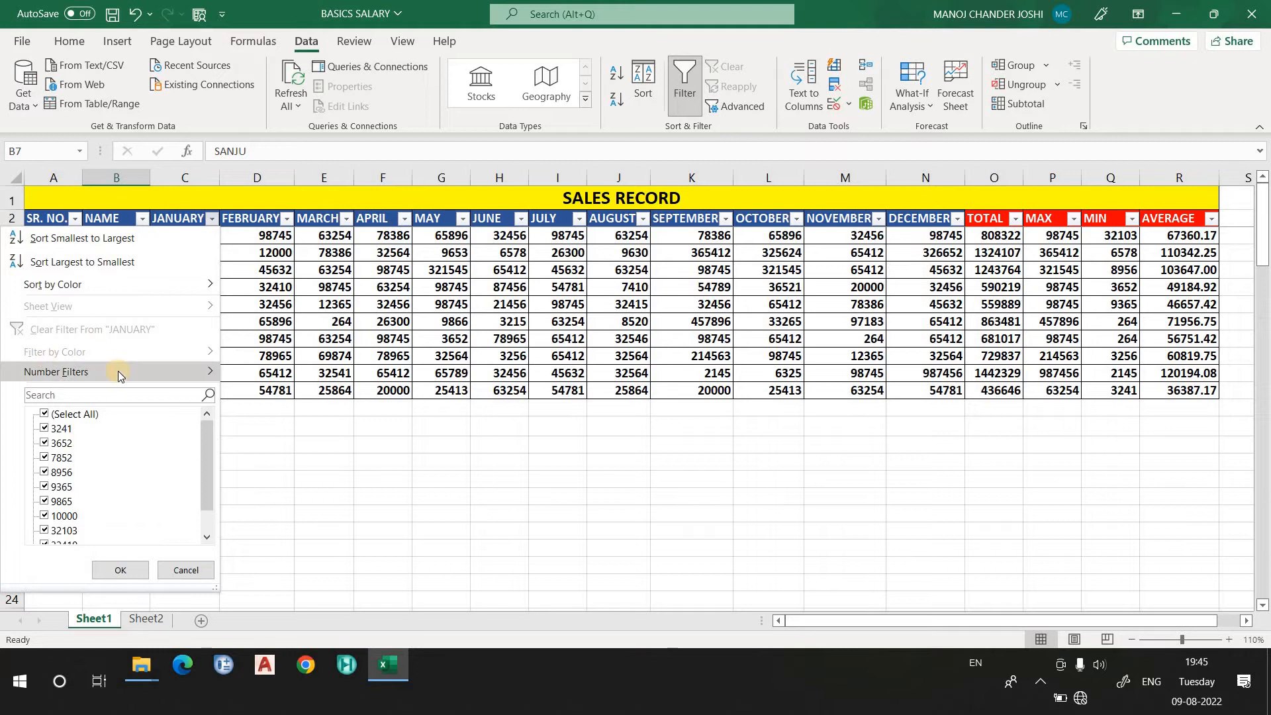
pyautogui.scroll(-1, 132, 490)
pyautogui.scroll(1, 49, 524)
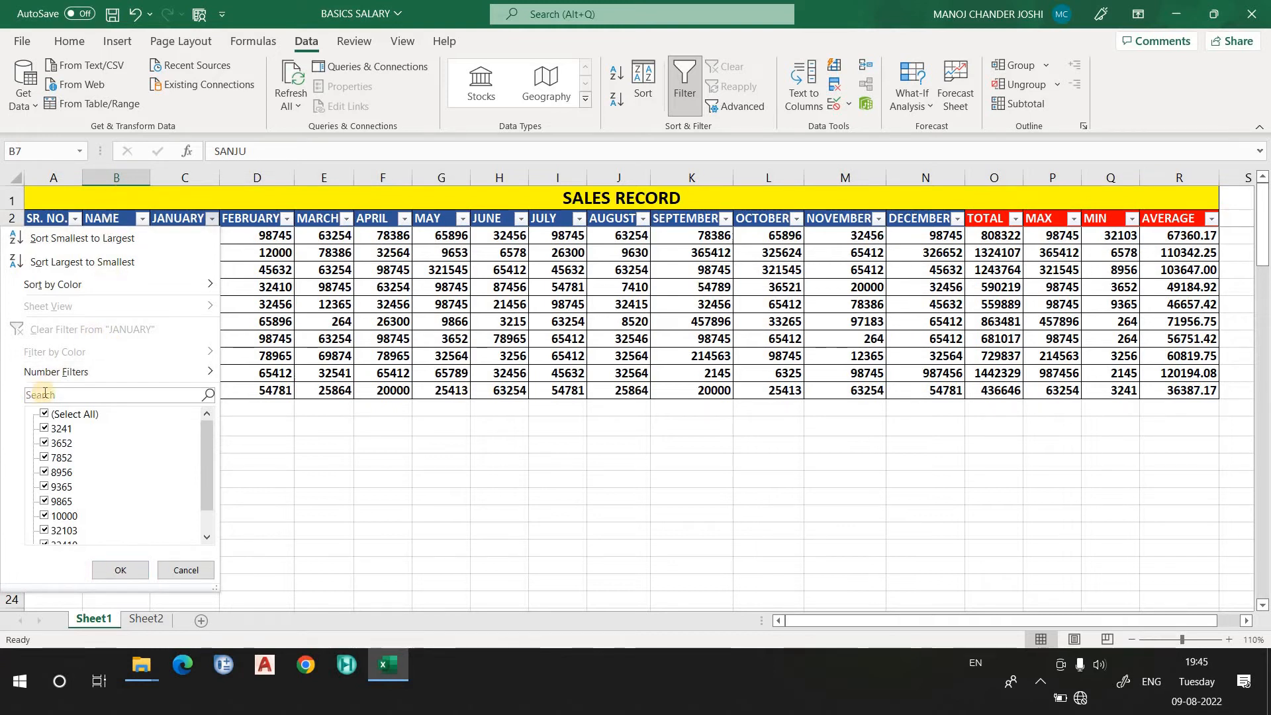
pyautogui.moveTo(57, 372)
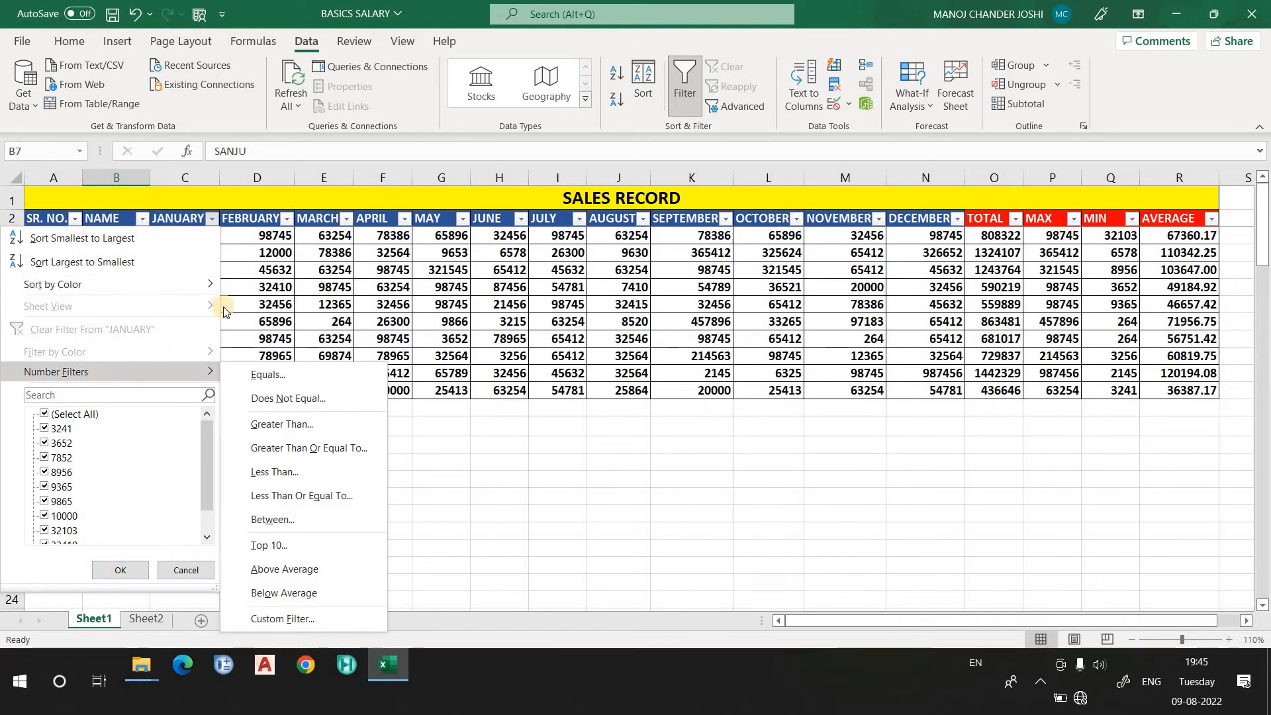
pyautogui.click(311, 290)
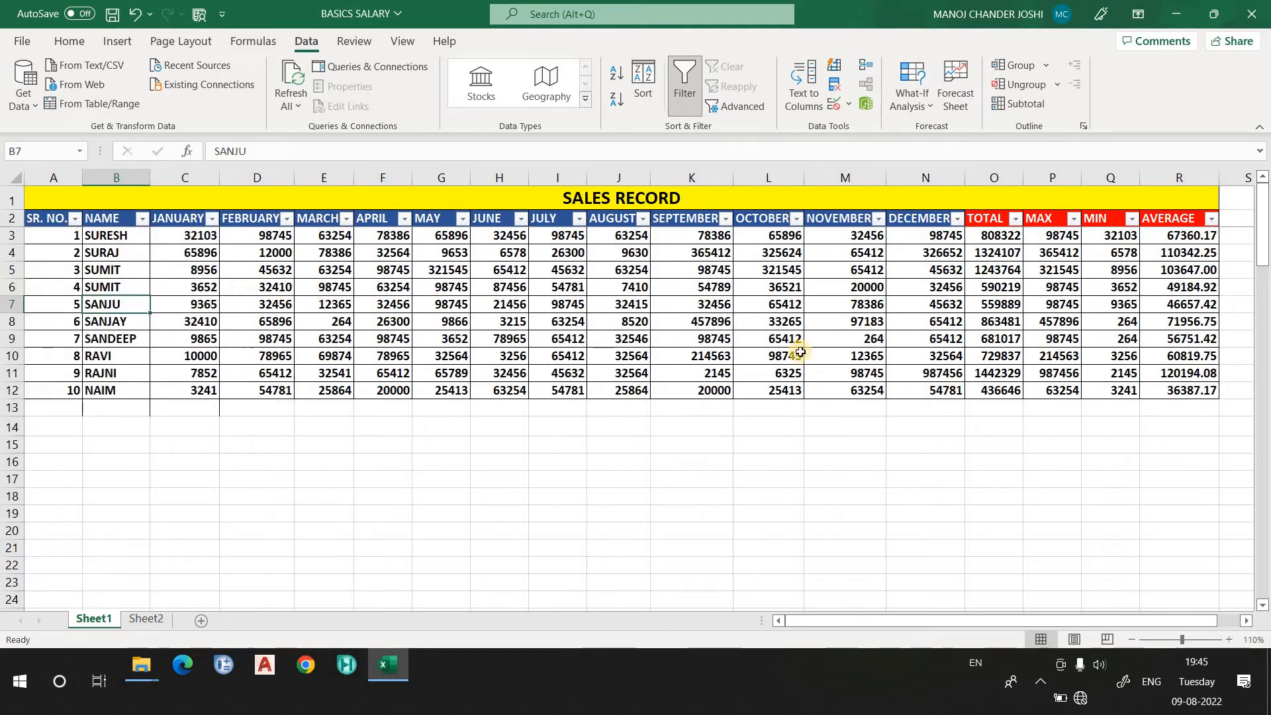
pyautogui.click(1015, 218)
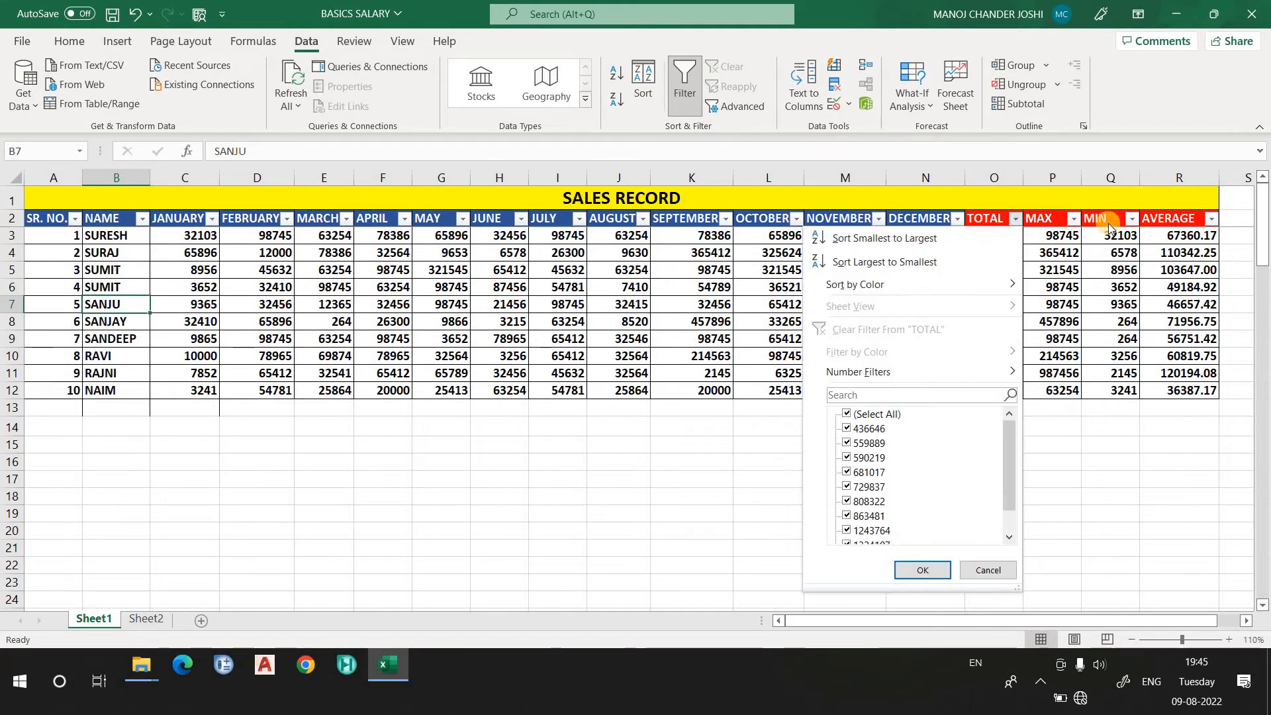
pyautogui.click(1073, 286)
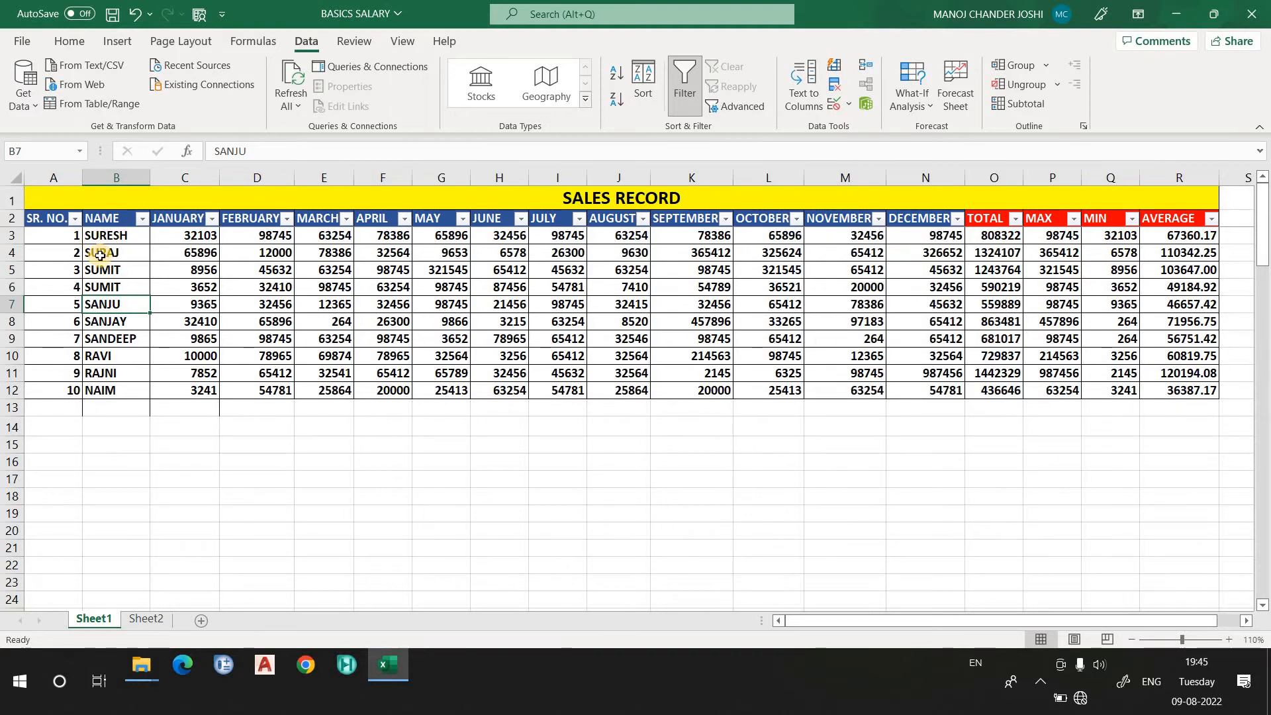
pyautogui.click(142, 218)
pyautogui.press('Escape')
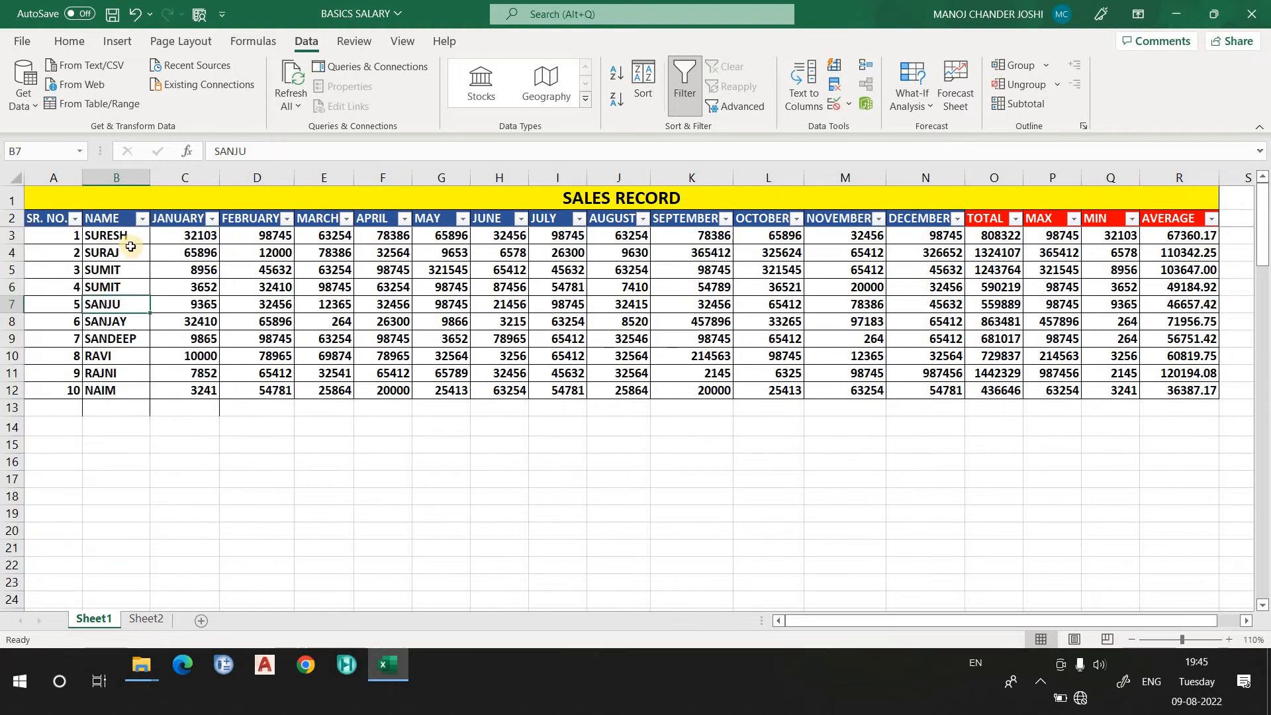
pyautogui.click(132, 236)
pyautogui.click(111, 319)
pyautogui.click(111, 303)
pyautogui.click(113, 273)
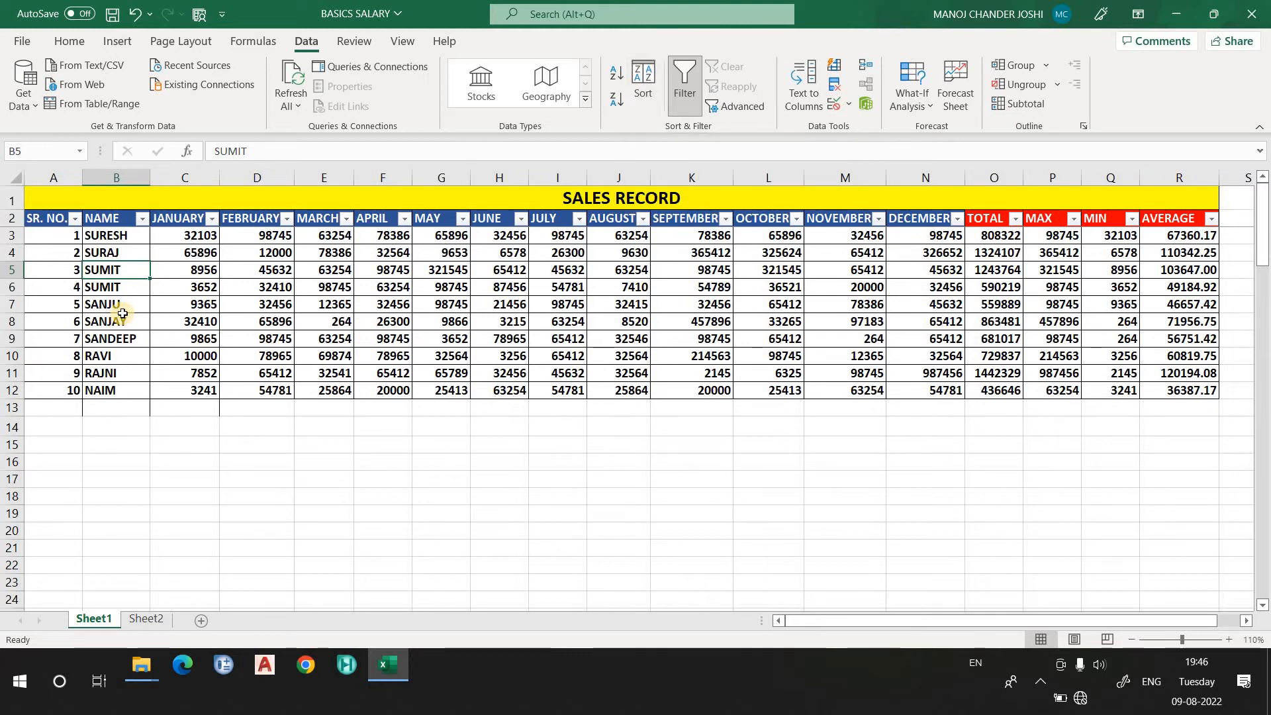
pyautogui.click(111, 237)
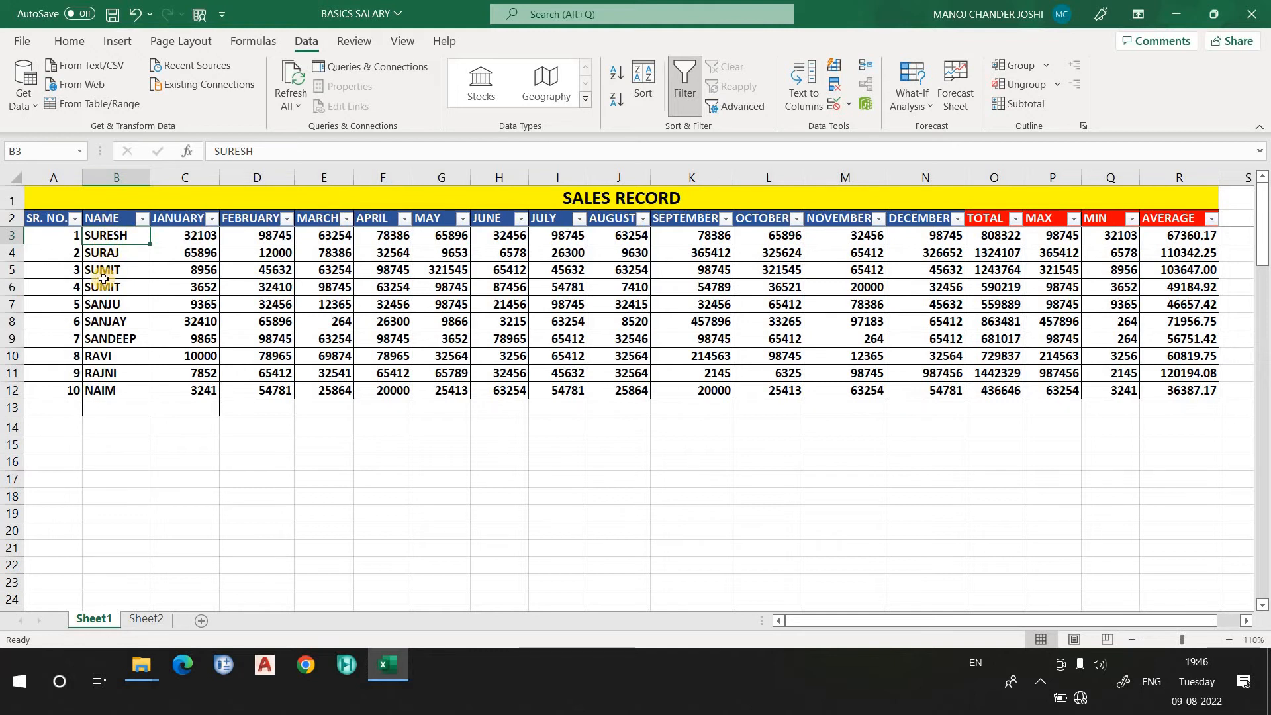
pyautogui.click(106, 357)
pyautogui.click(109, 374)
# Step: Replace the name for serial number 10 in the NAME column with a different name beginning with A
pyautogui.click(106, 392)
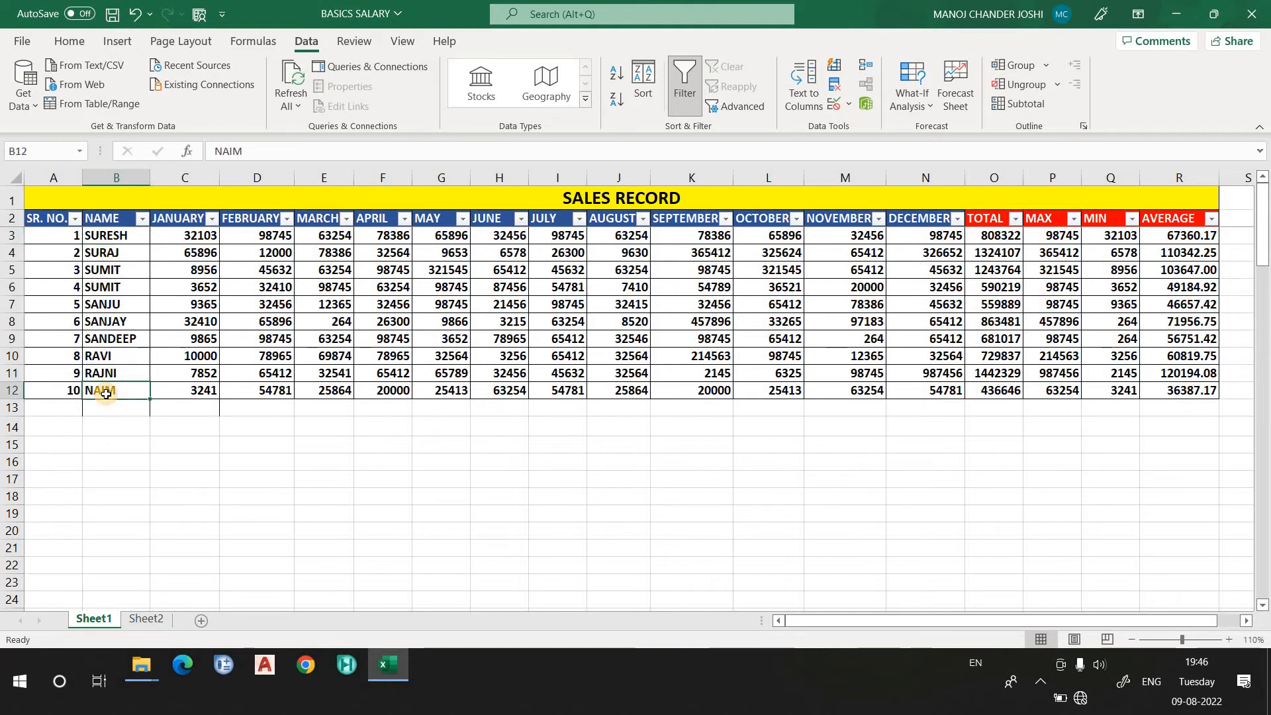
pyautogui.press('BackSpace')
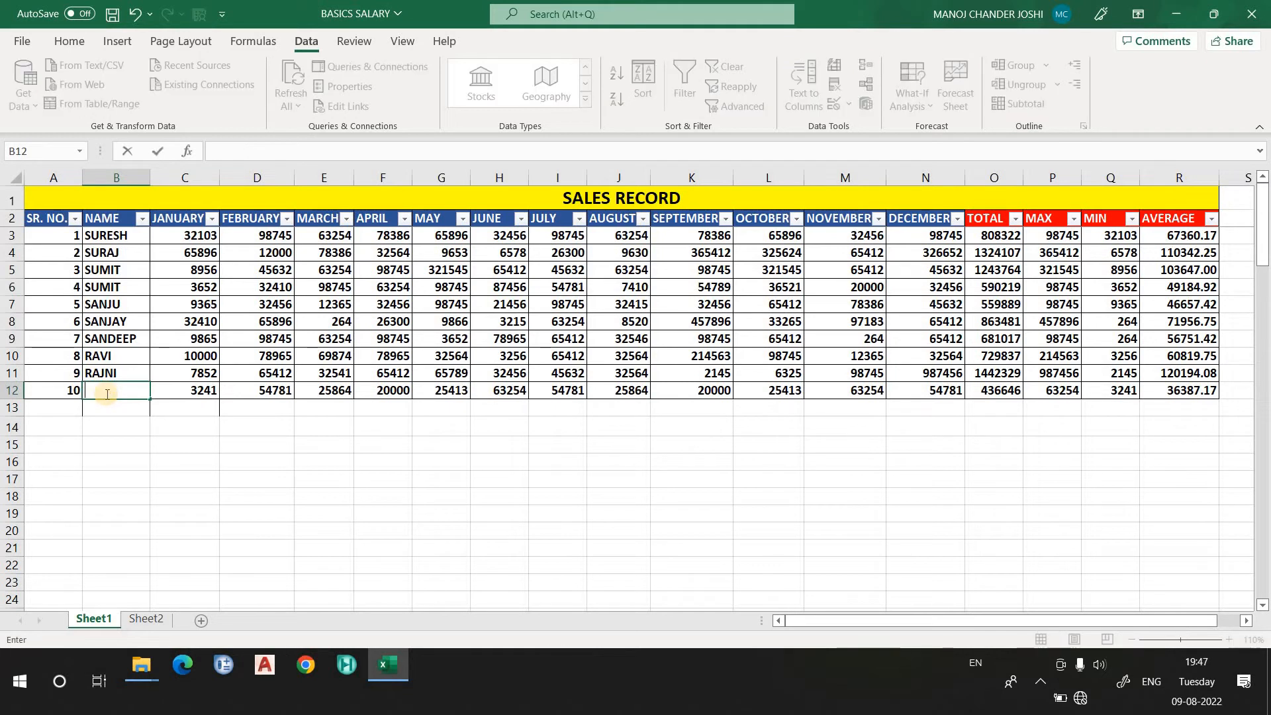
pyautogui.write('AMIT')
pyautogui.press('Tab')
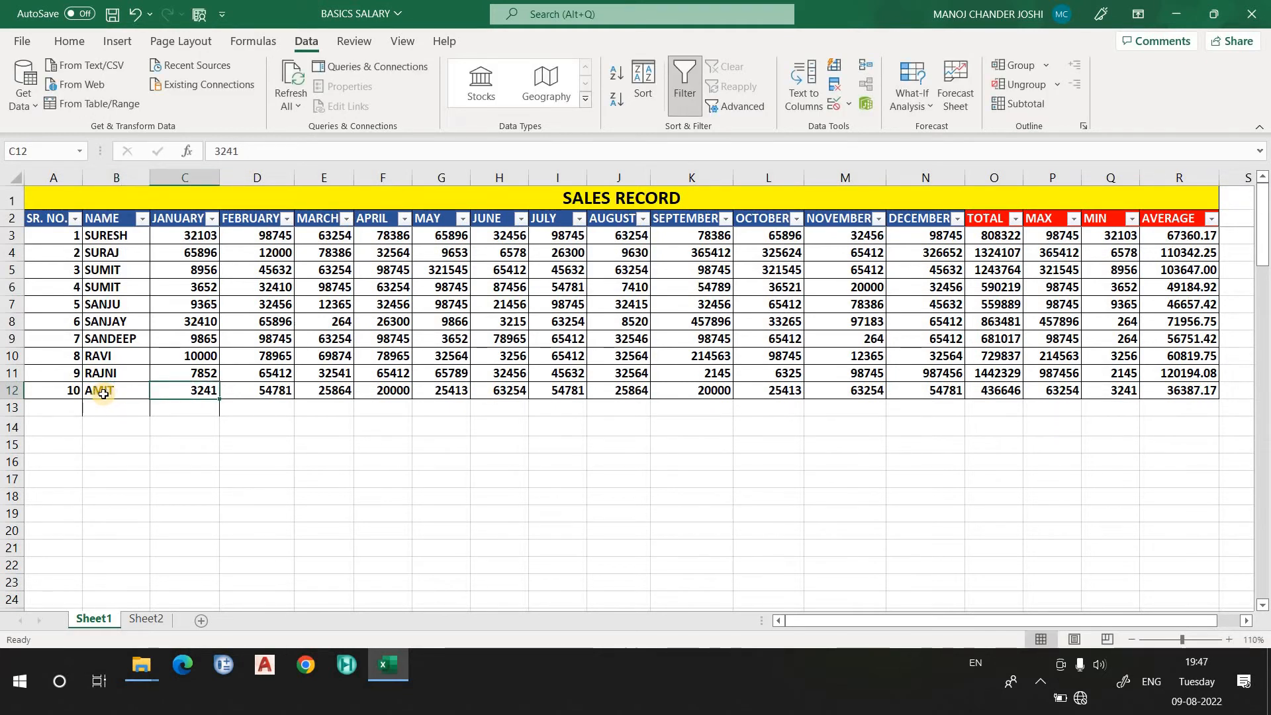
# Step: Sort the sales records by the NAME column from A to Z
pyautogui.click(132, 244)
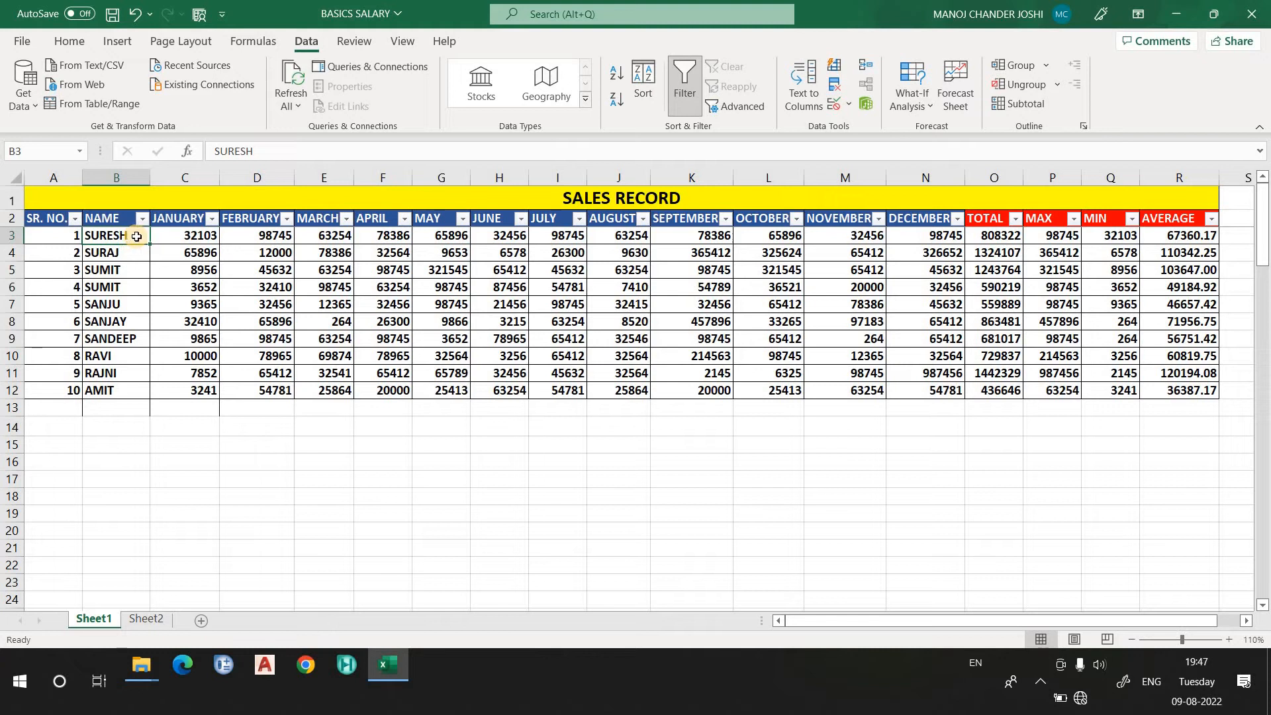
pyautogui.click(144, 219)
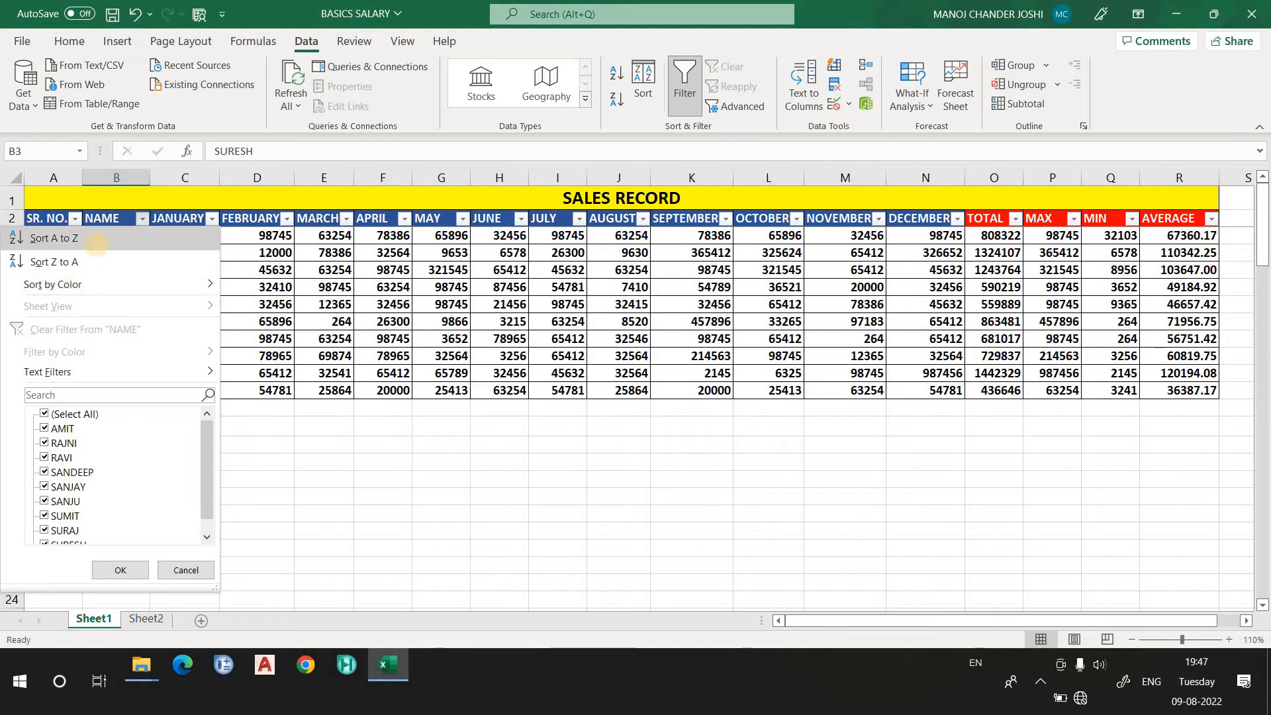
pyautogui.click(96, 245)
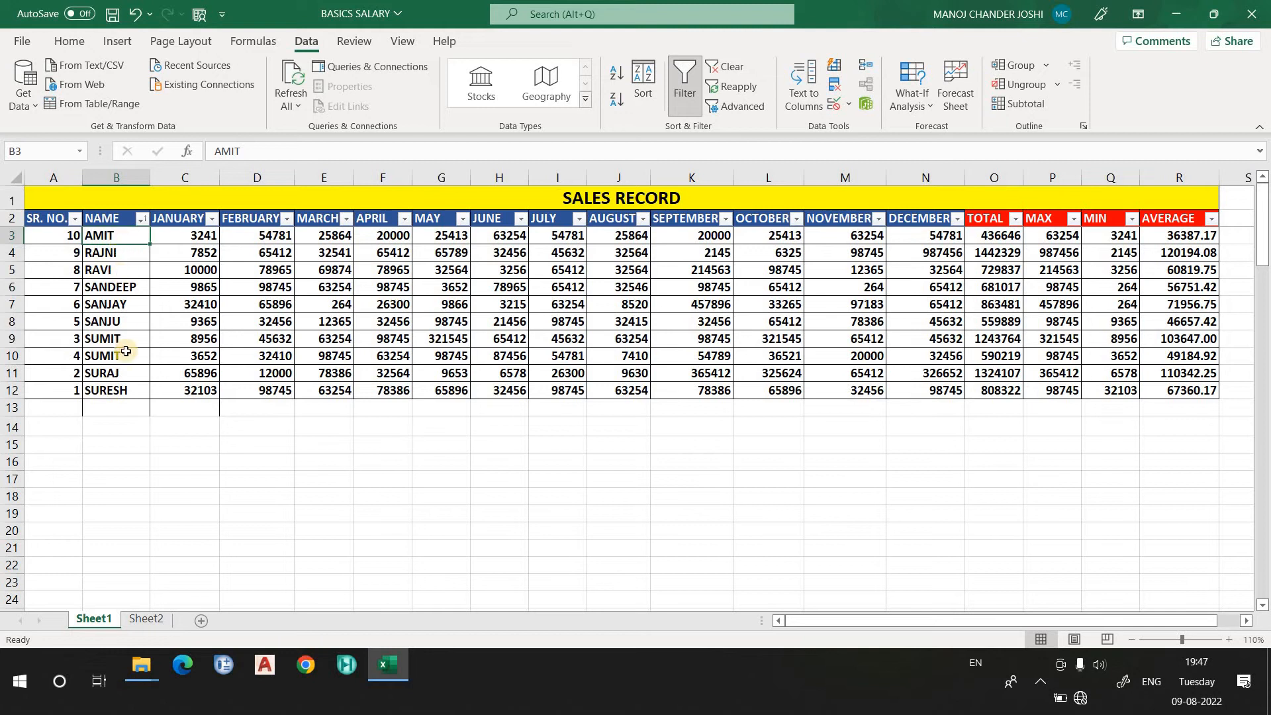
# Step: Sort the records by the NAME column from Z to A, and return them to A to Z order
pyautogui.click(142, 218)
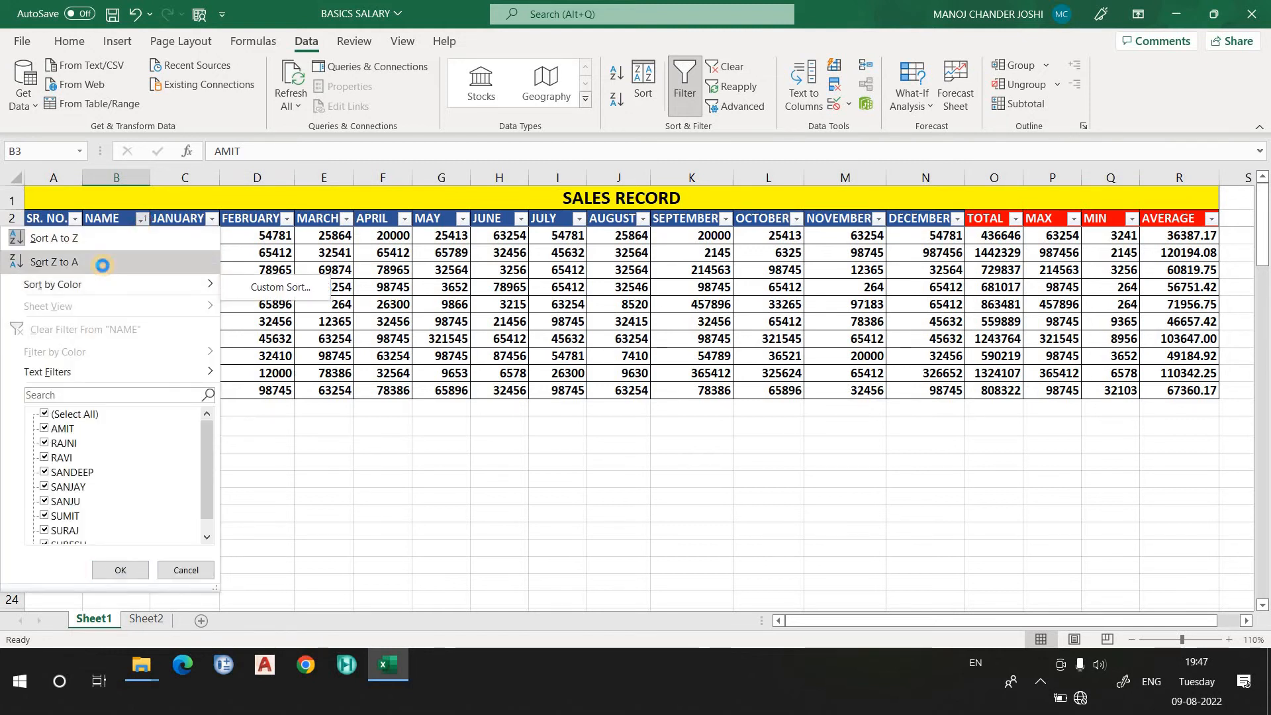
pyautogui.click(80, 262)
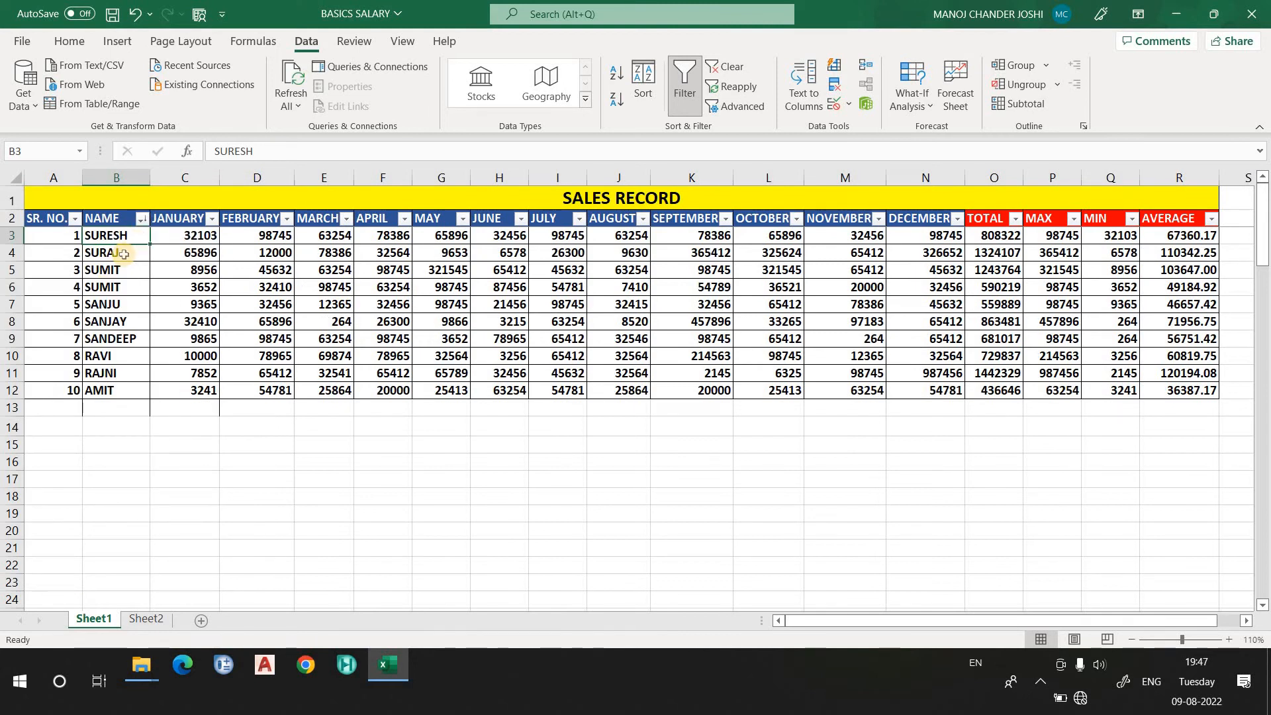
pyautogui.click(141, 219)
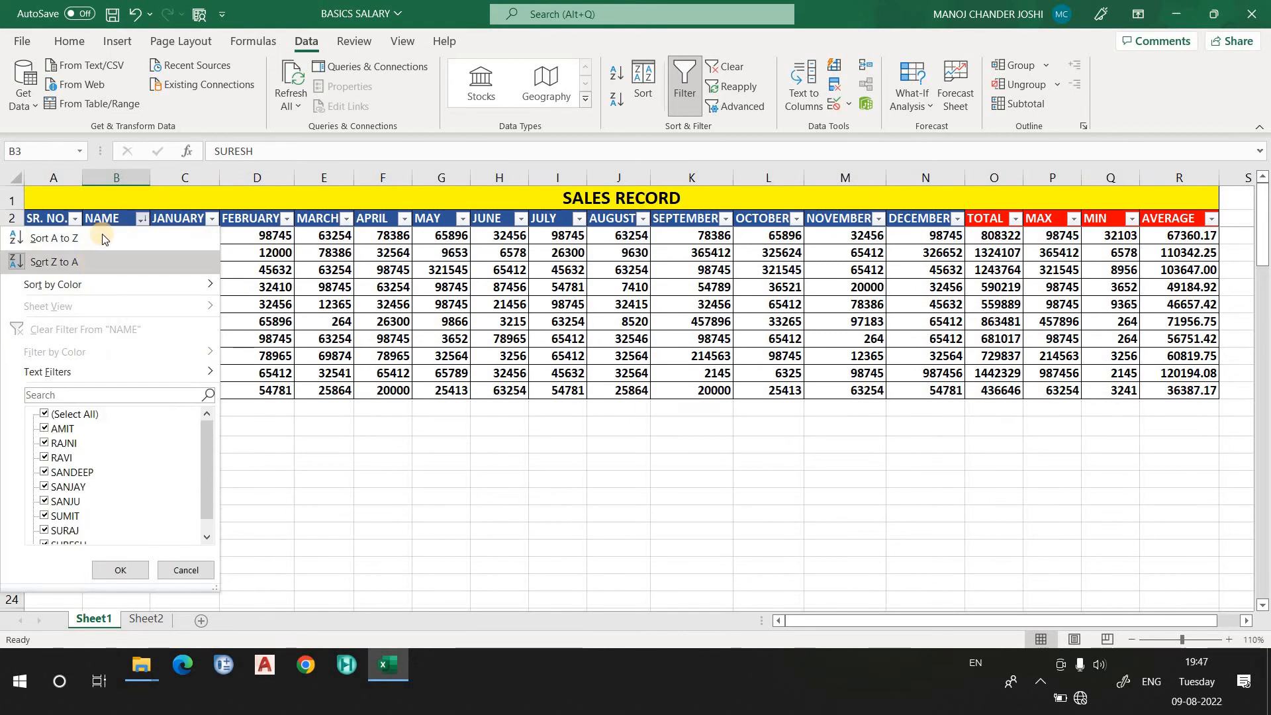
pyautogui.click(104, 238)
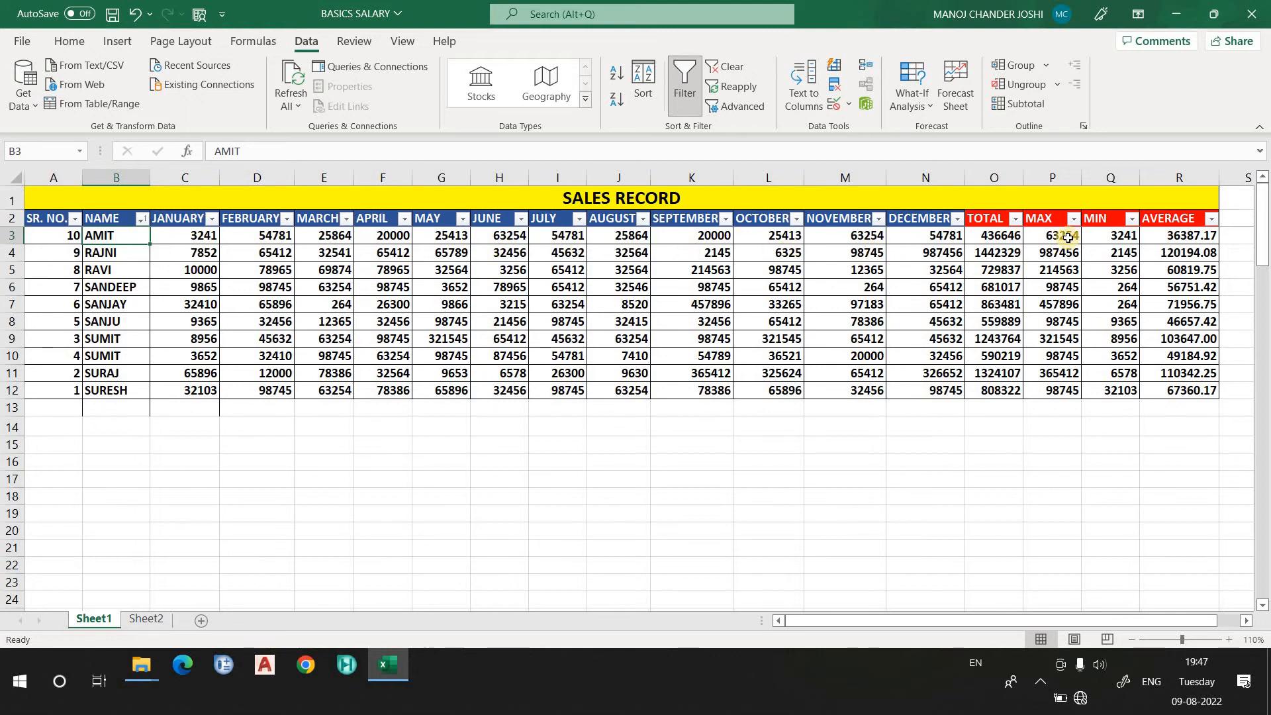
pyautogui.click(58, 239)
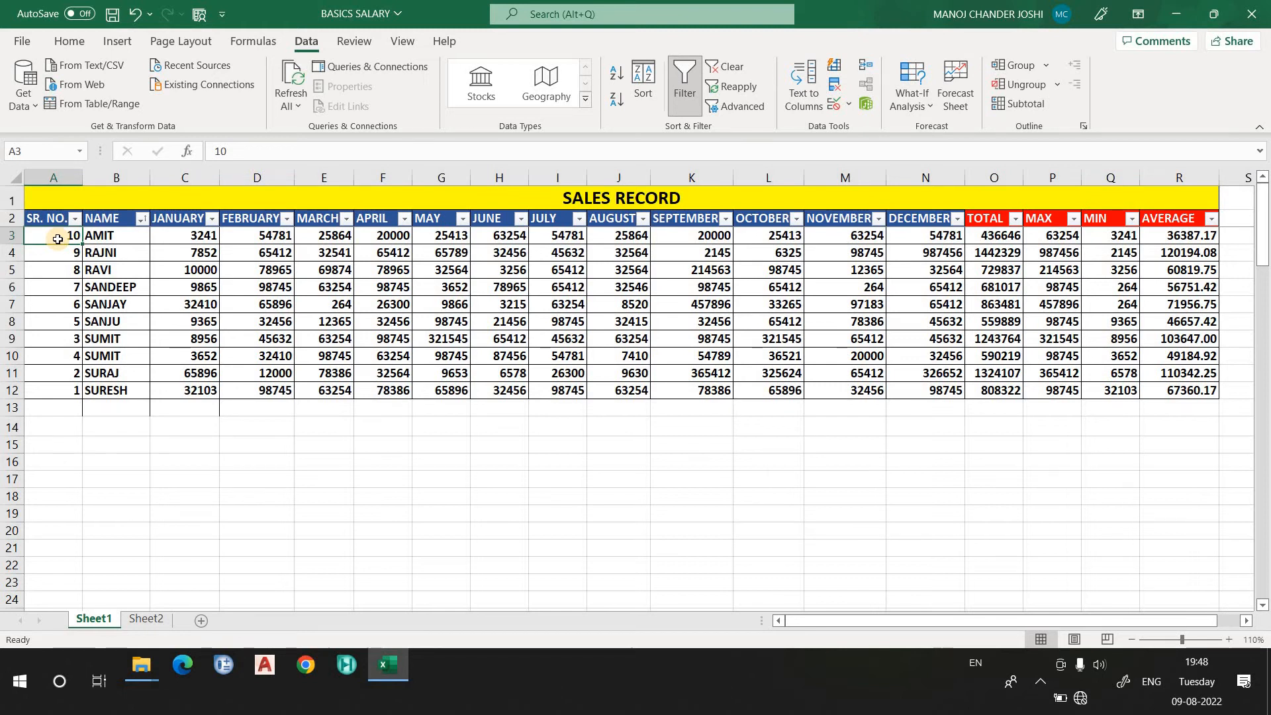
pyautogui.moveTo(57, 239); pyautogui.dragTo(59, 392)
pyautogui.click(47, 303)
pyautogui.click(58, 223)
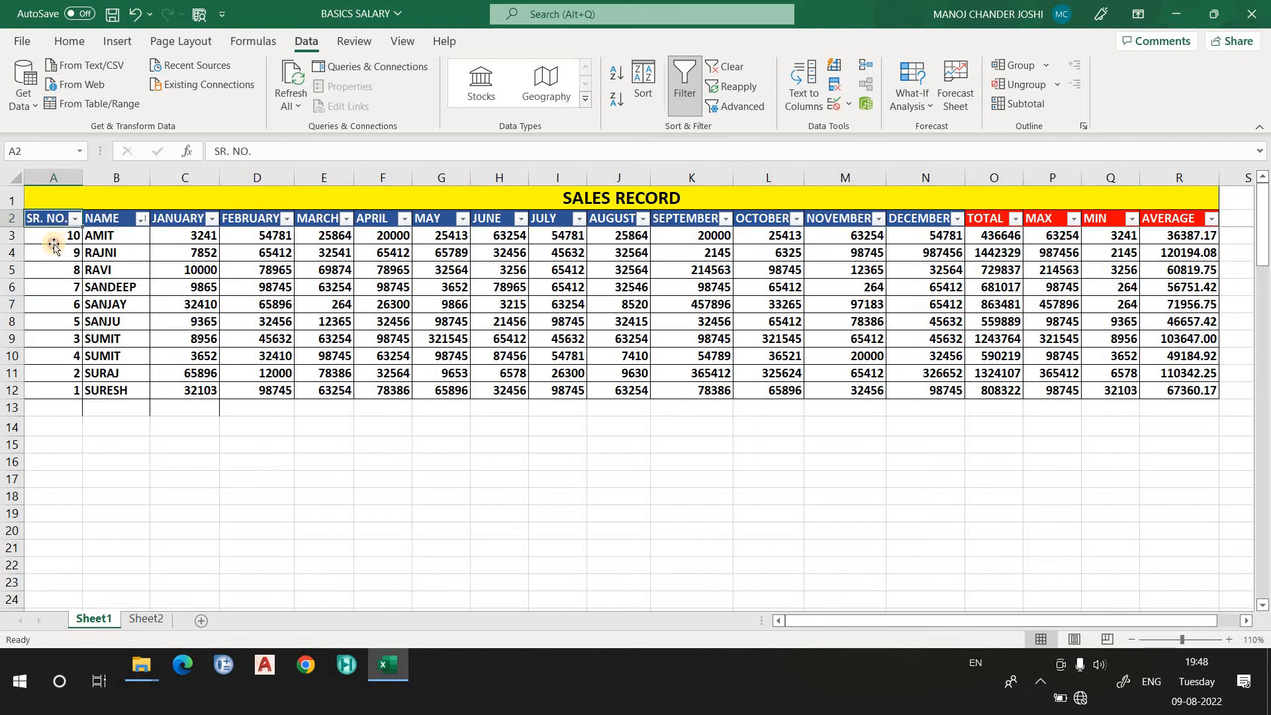
pyautogui.click(55, 243)
pyautogui.press('Down')
pyautogui.press('Down')
pyautogui.press('Down')
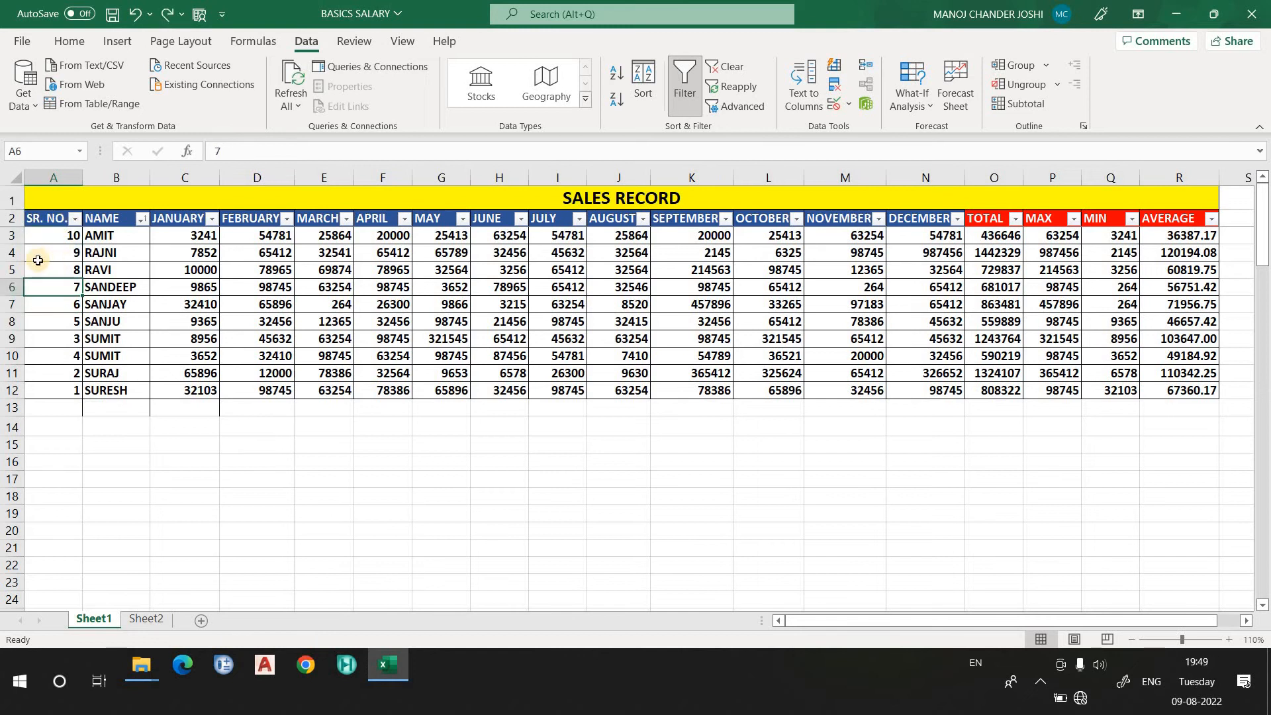
# Step: Sort only the serial numbers in A3:A12 from smallest to largest, continuing with the current selection and leaving the other columns out
pyautogui.moveTo(53, 236); pyautogui.dragTo(63, 396)
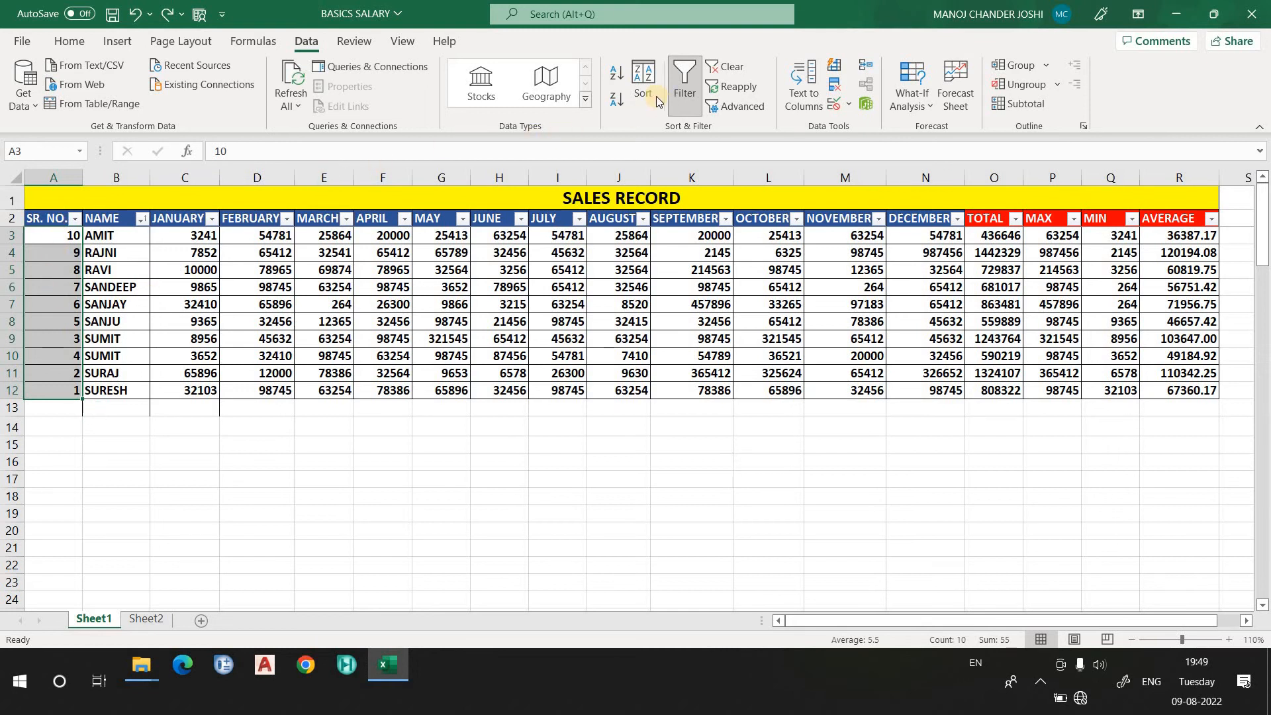
pyautogui.click(645, 78)
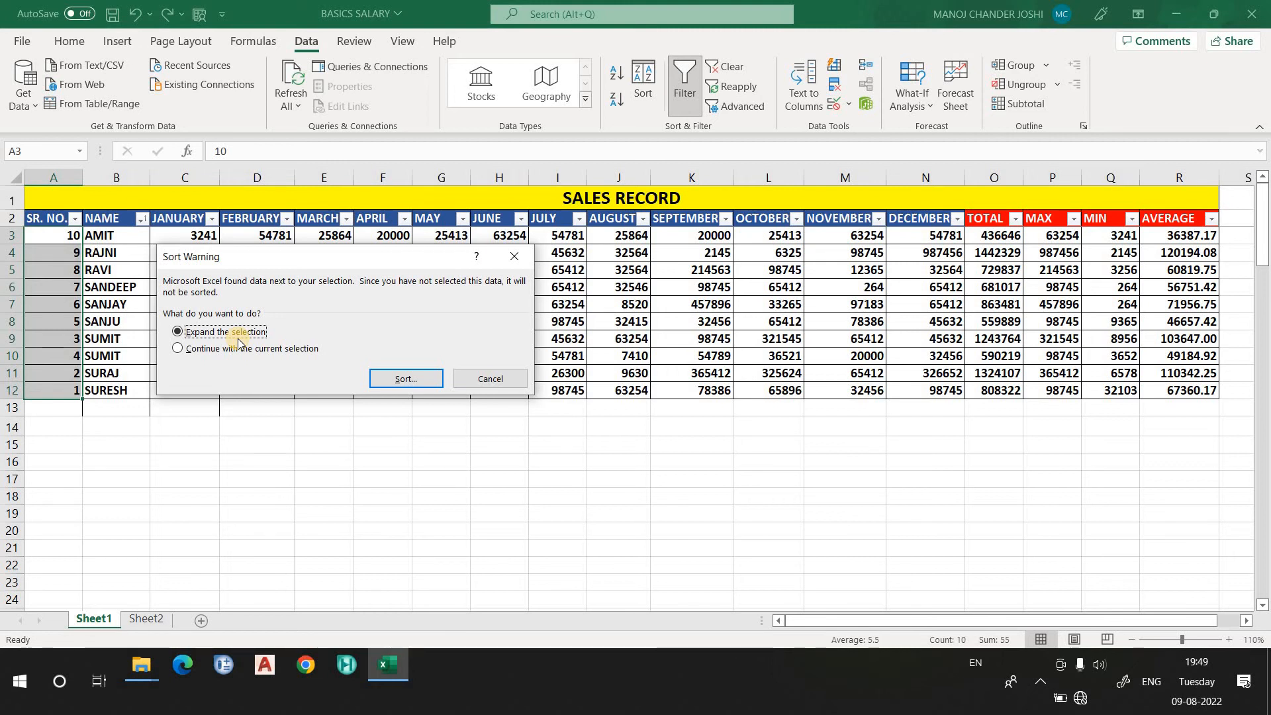
pyautogui.click(181, 348)
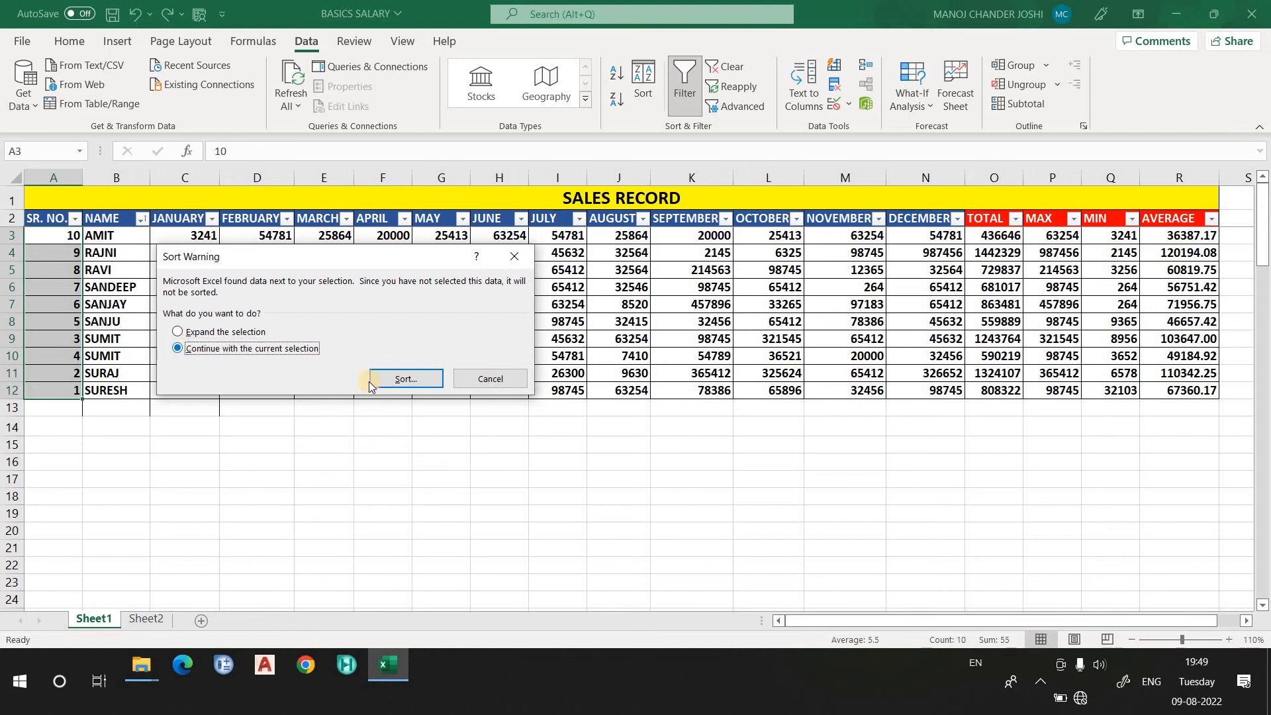
pyautogui.click(405, 379)
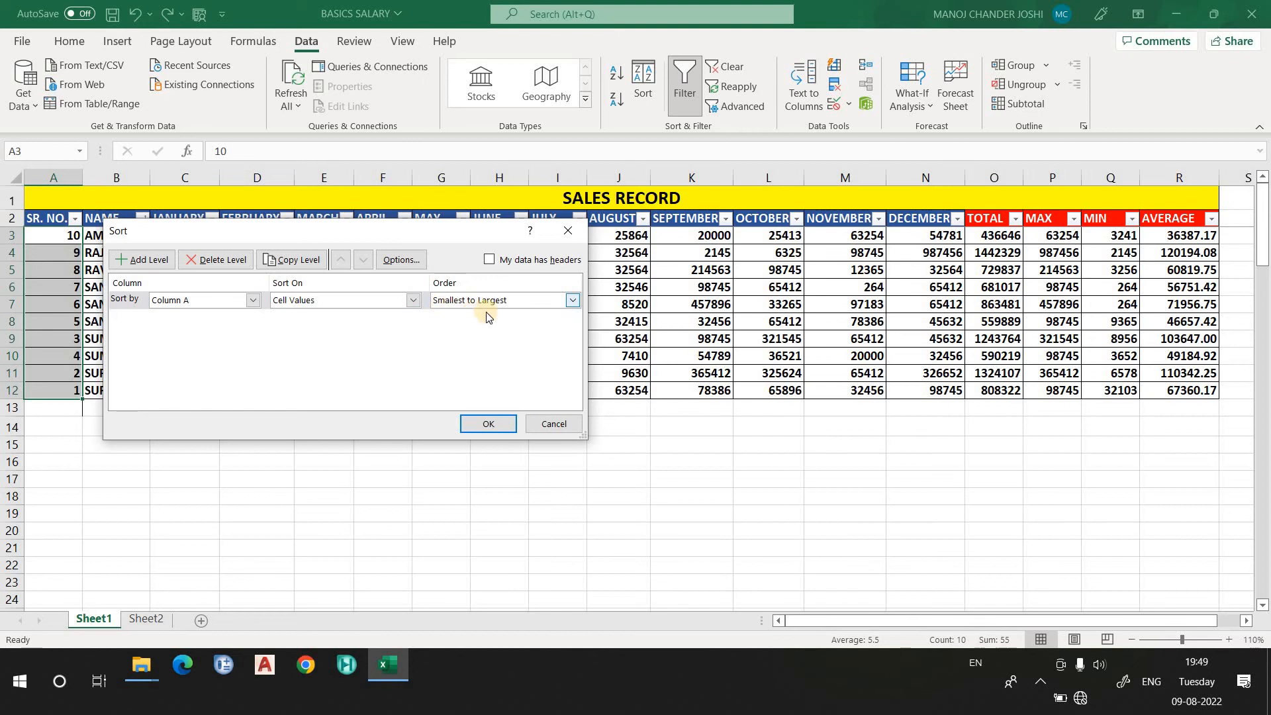
pyautogui.click(488, 428)
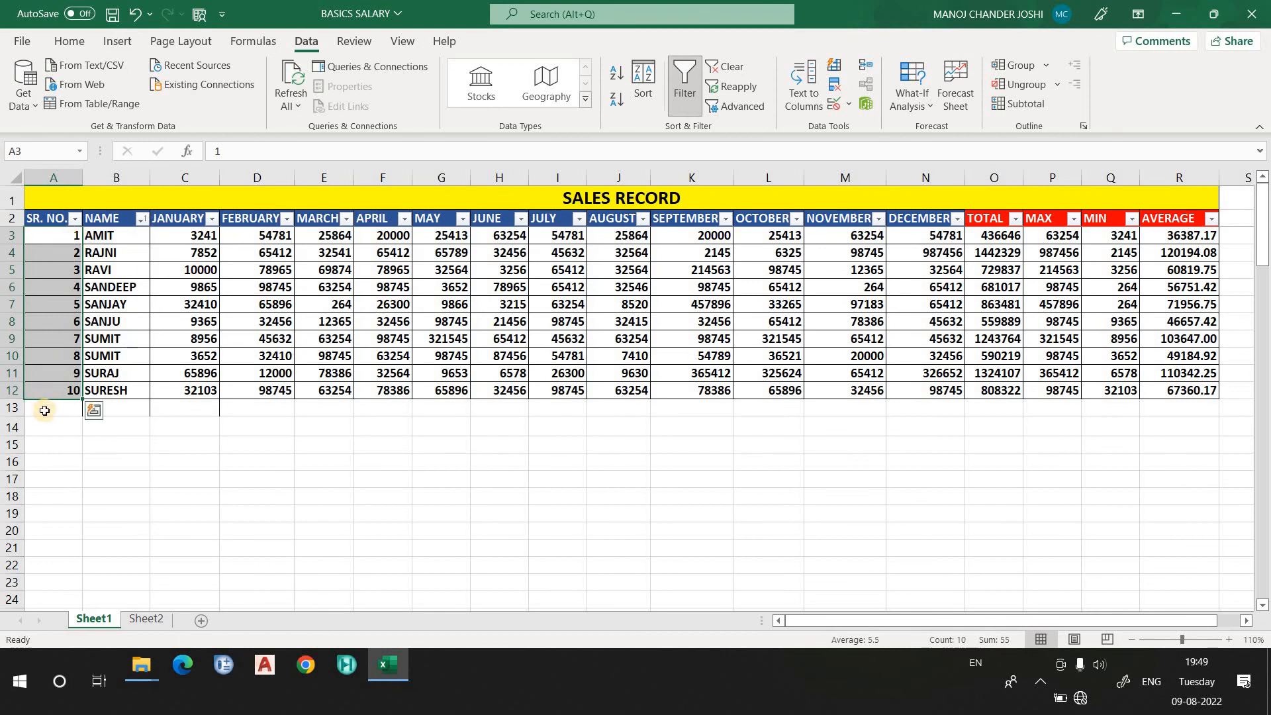
pyautogui.click(55, 395)
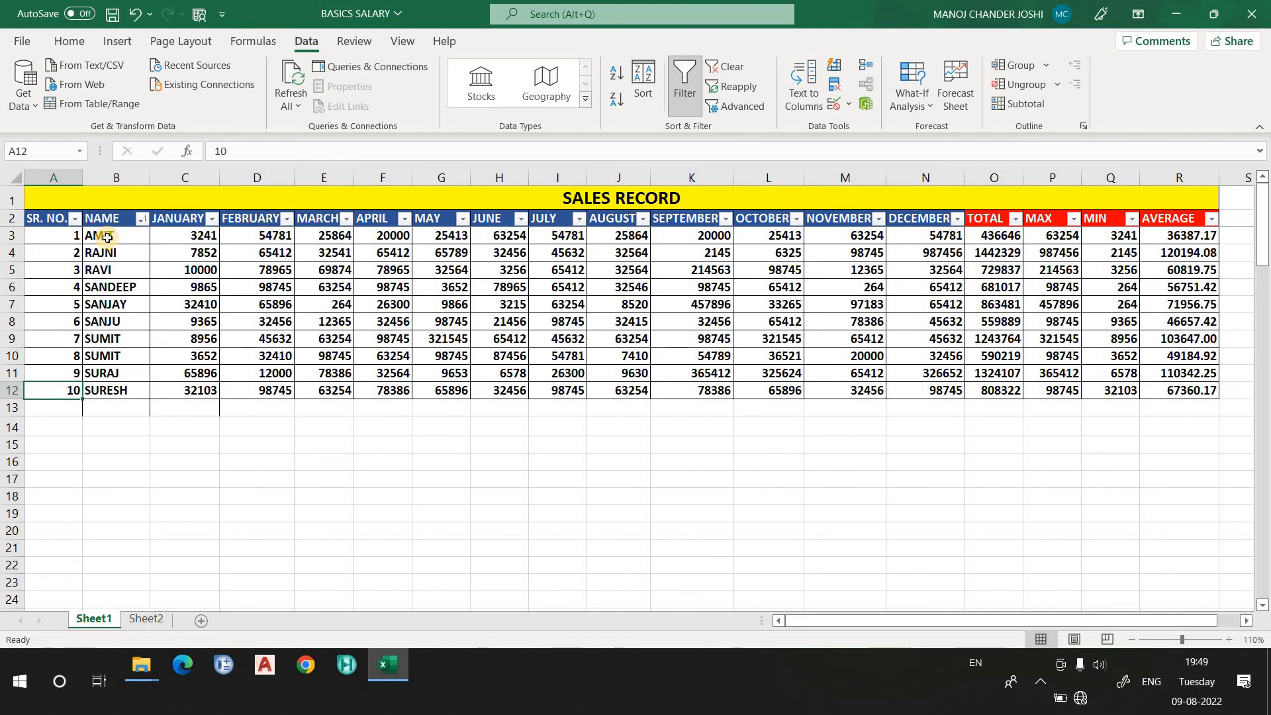
# Step: Open the sort and filter options of the FEBRUARY column
pyautogui.click(229, 284)
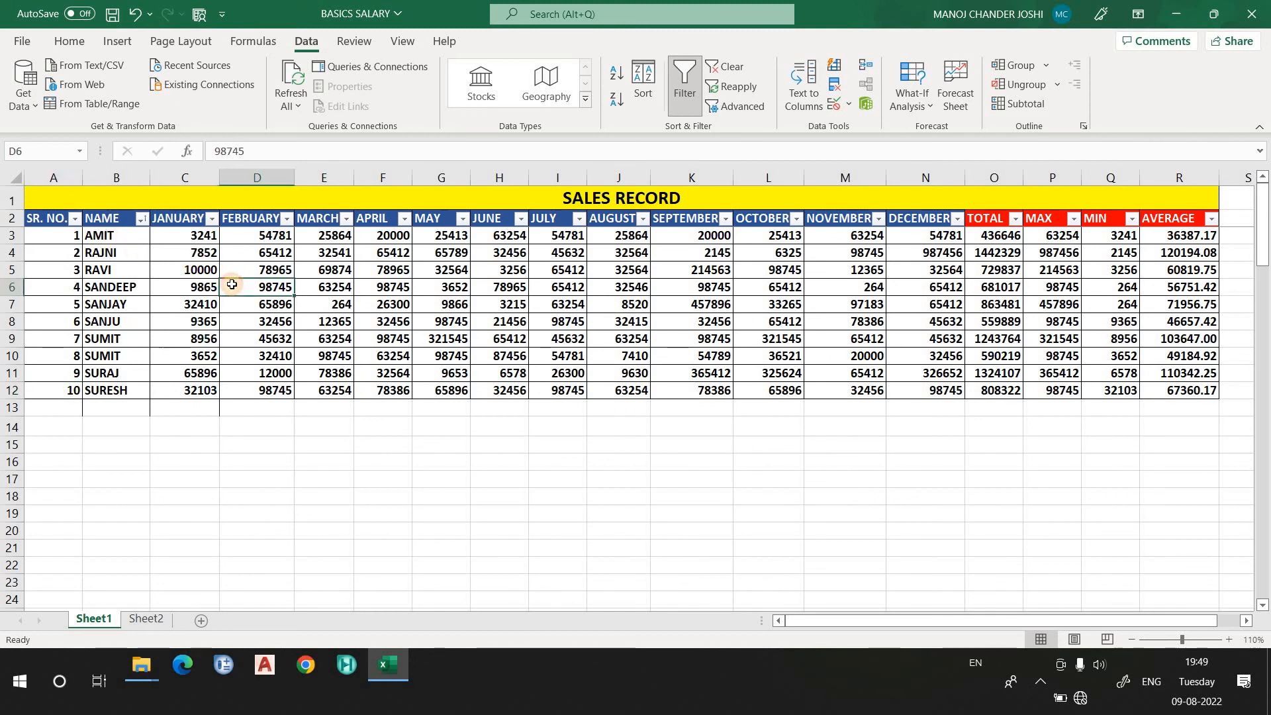
pyautogui.click(286, 220)
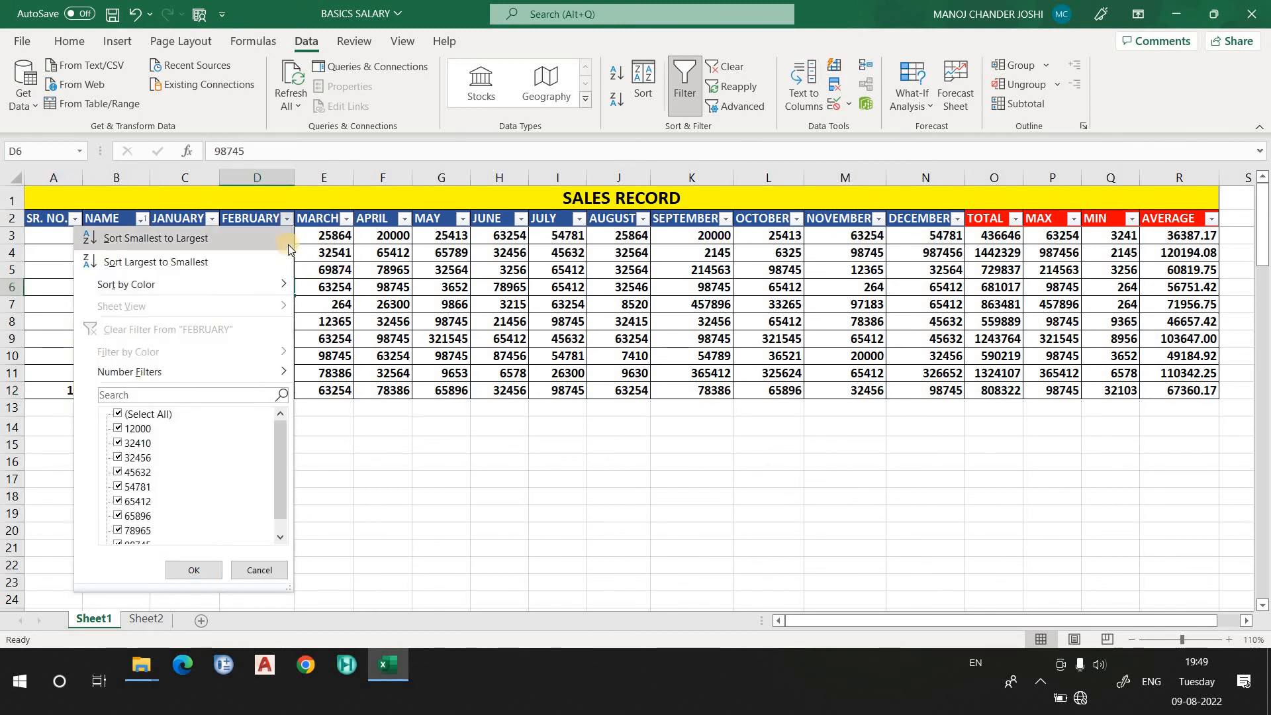